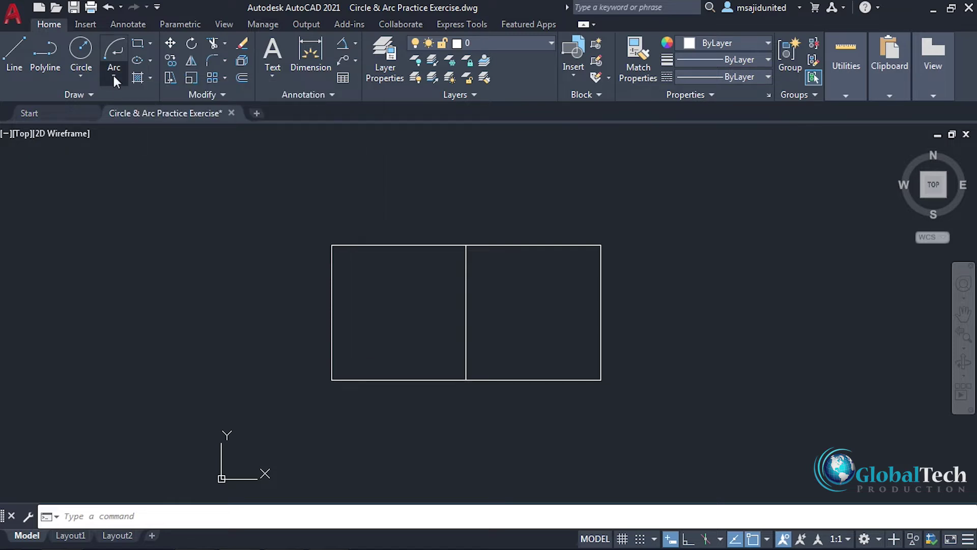
# - Draw a 3-Point arc bulging above the right square, spanning the two ends of its top edge
pyautogui.click(114, 78)
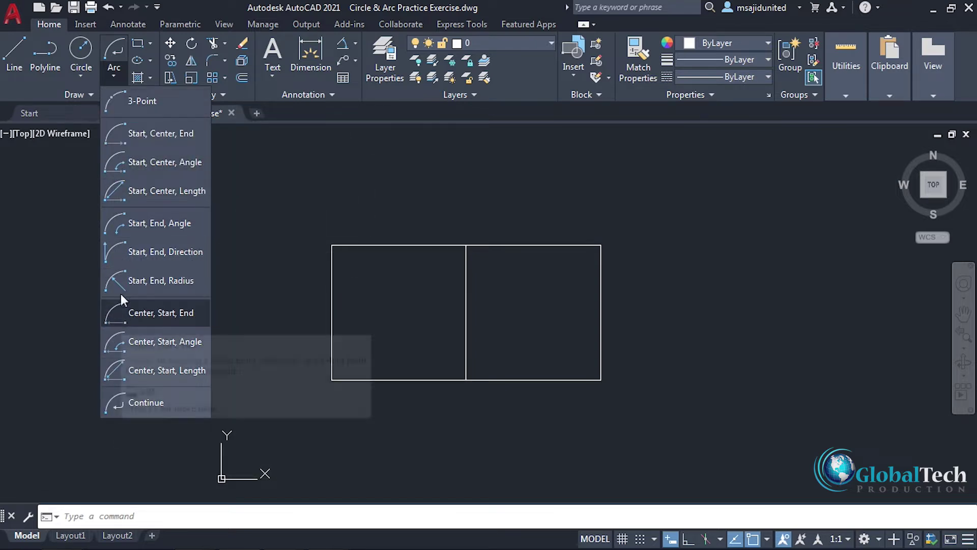
pyautogui.click(160, 101)
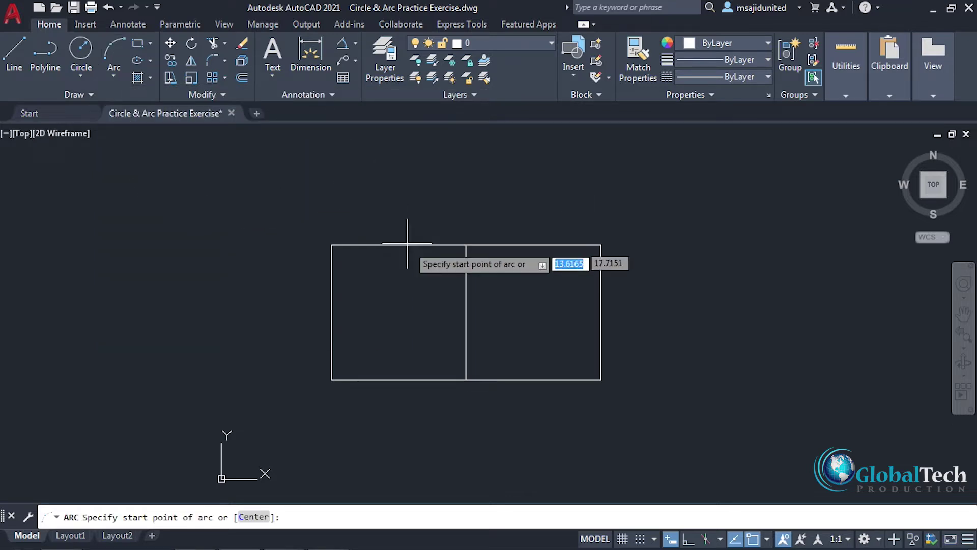
pyautogui.click(466, 245)
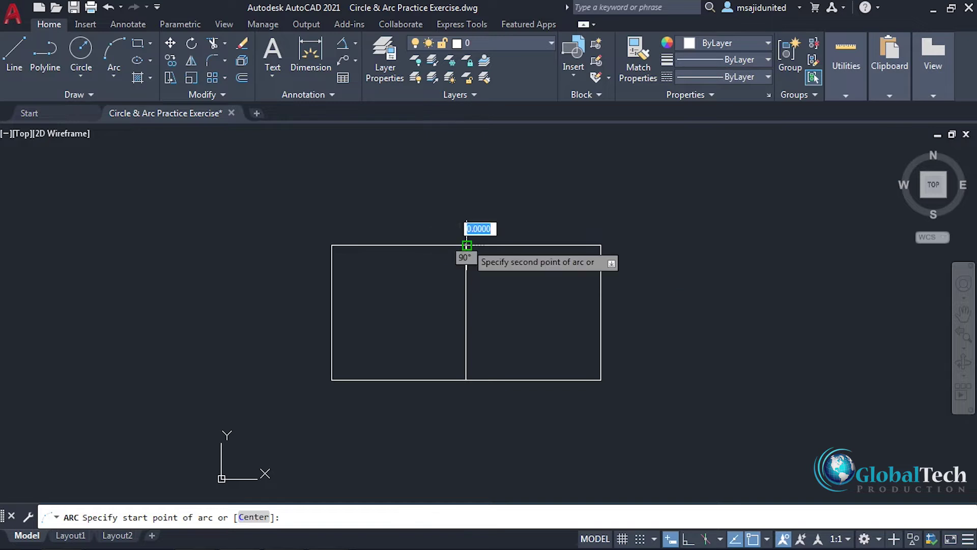
pyautogui.click(526, 200)
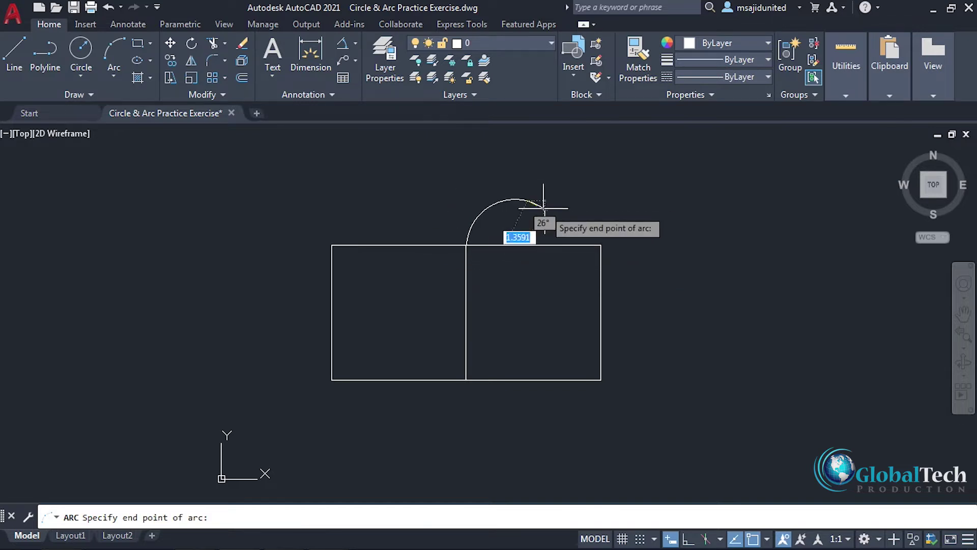
pyautogui.click(601, 245)
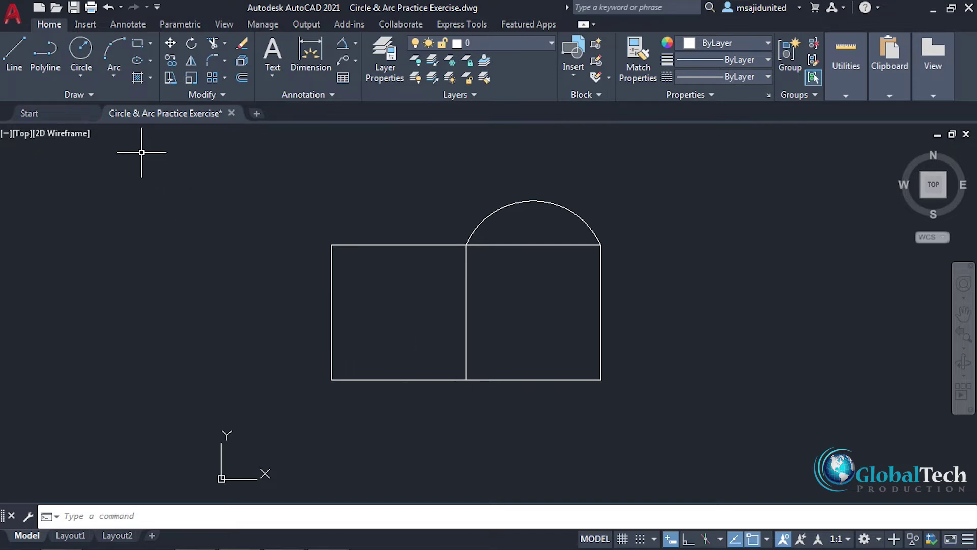
# - Draw a Start, Center, End arc from the right square's bottom-right corner, centred on the bottom edge's midpoint, ending at its bottom-left corner
pyautogui.click(114, 72)
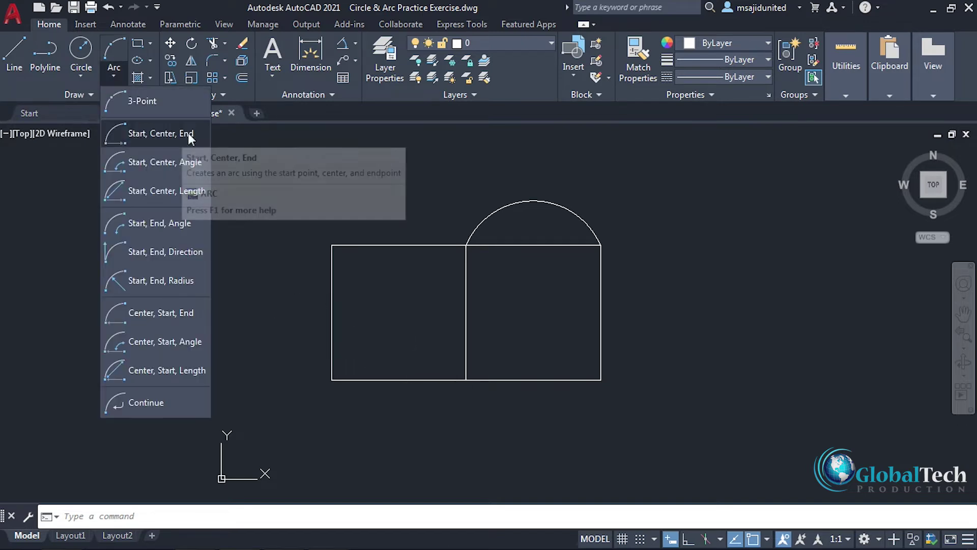
pyautogui.click(189, 133)
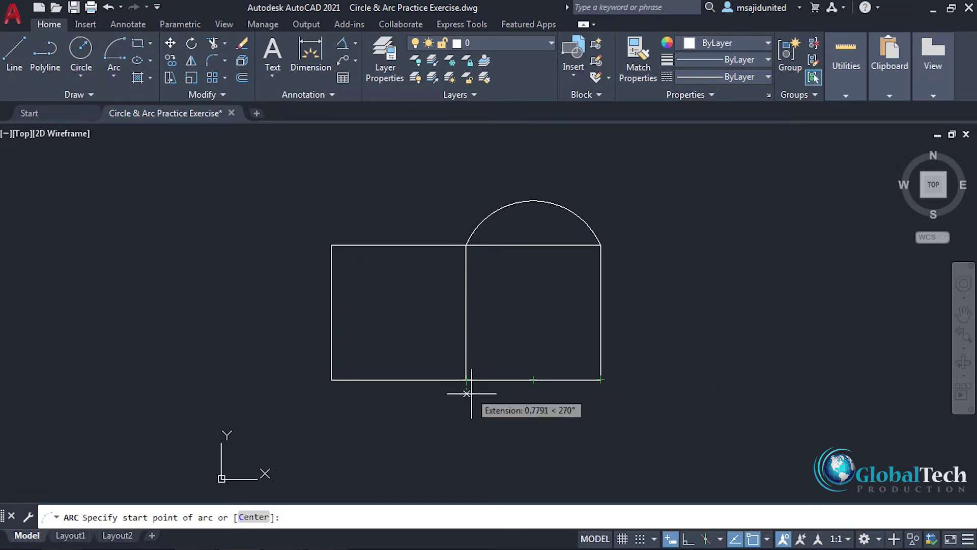
pyautogui.click(601, 379)
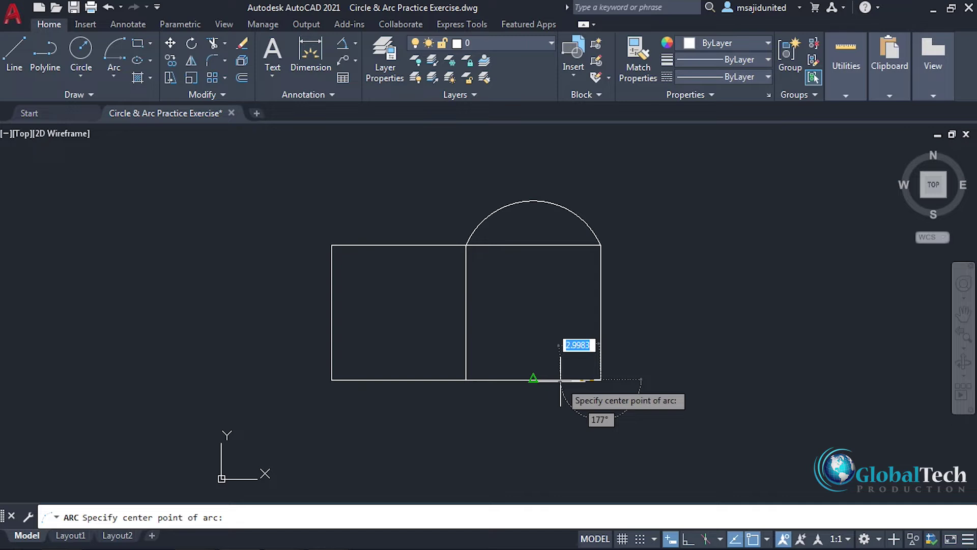
pyautogui.click(534, 379)
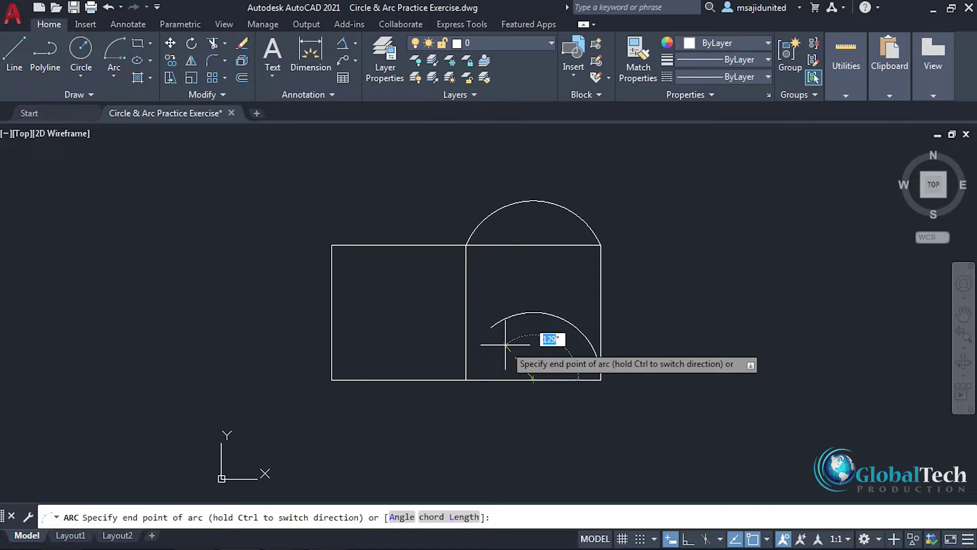
pyautogui.click(467, 379)
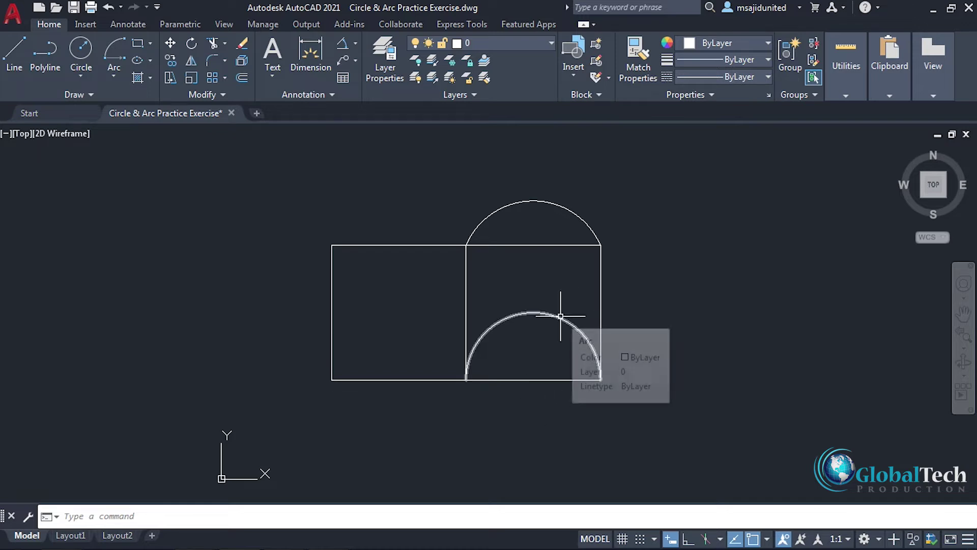
# - Erase the arc above the right square and the semicircular arc inside it
pyautogui.click(113, 71)
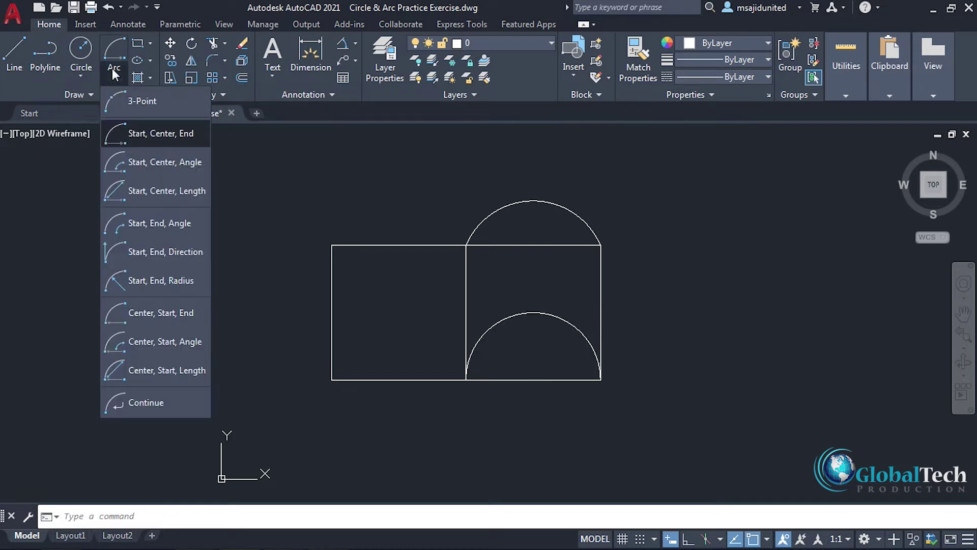
pyautogui.click(146, 157)
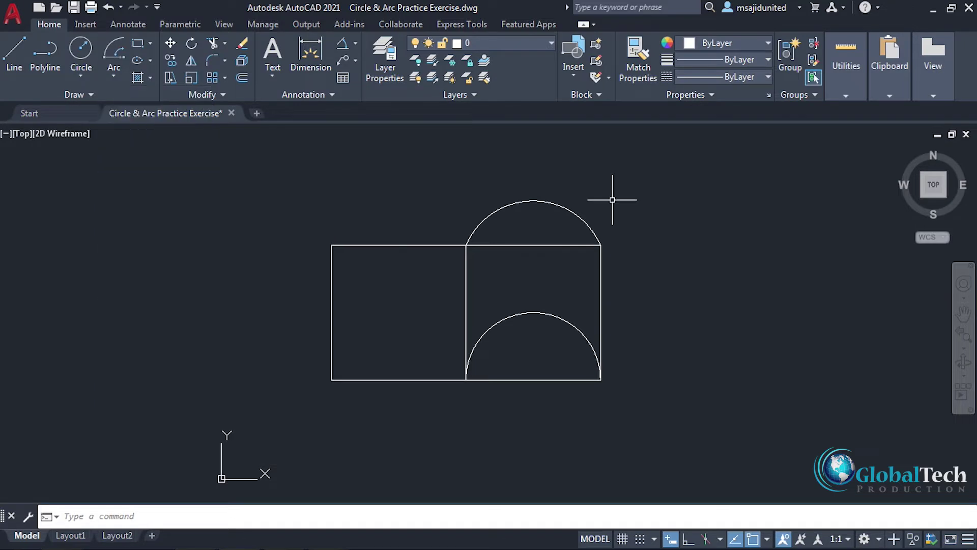
pyautogui.click(576, 198)
pyautogui.click(560, 213)
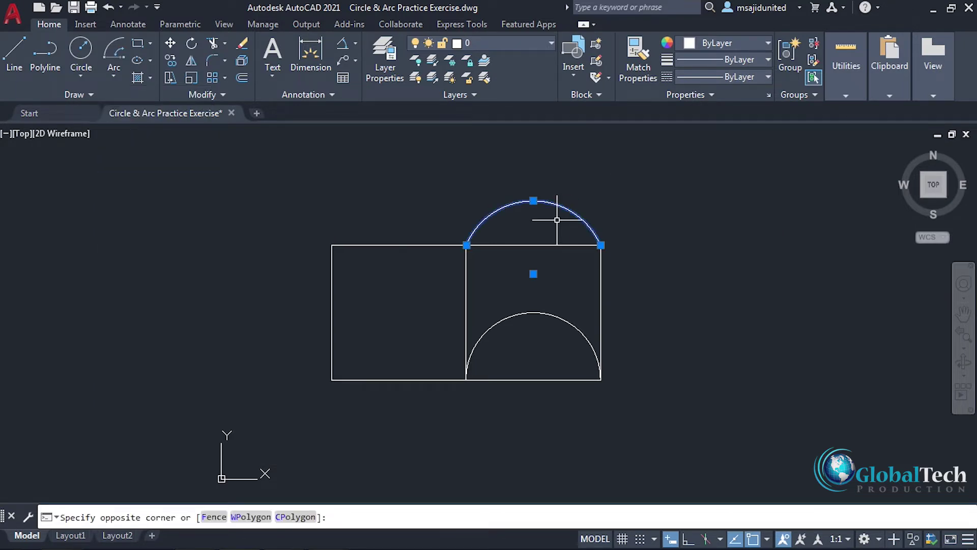
pyautogui.click(558, 297)
pyautogui.click(552, 322)
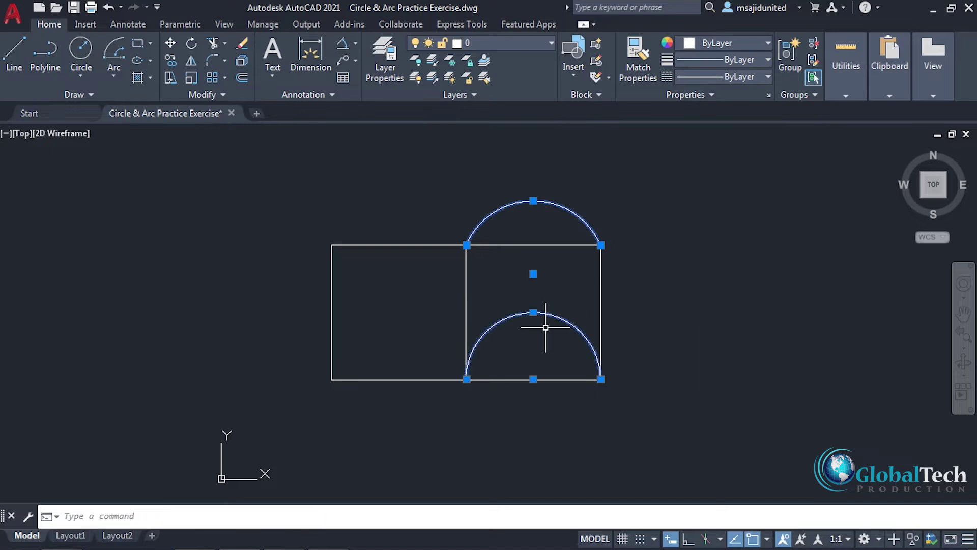
pyautogui.rightClick(549, 335)
pyautogui.click(560, 307)
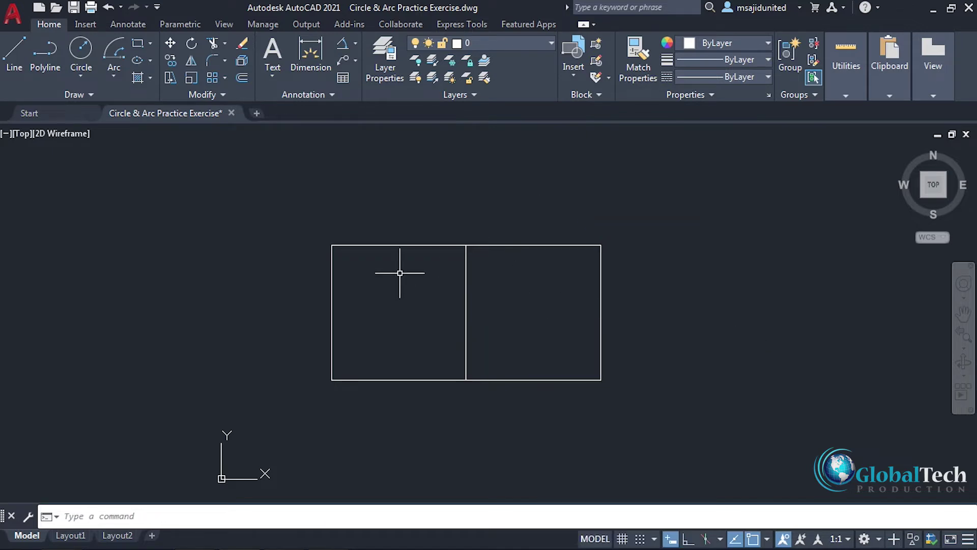
# - Draw a Start, Center, Angle arc from the right square's bottom-right corner, centred on the bottom edge's midpoint, with a 45° included angle
pyautogui.click(117, 73)
pyautogui.click(147, 154)
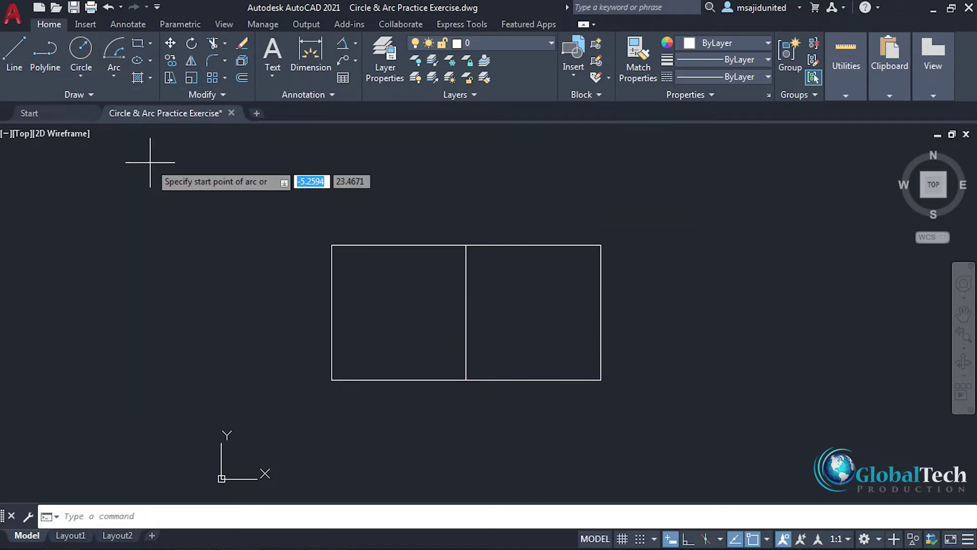
pyautogui.click(600, 379)
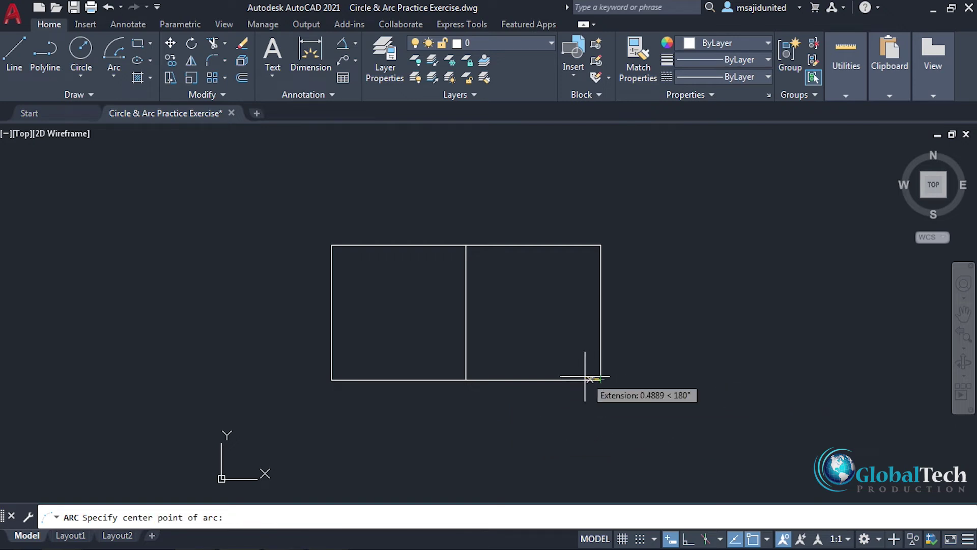
pyautogui.click(533, 379)
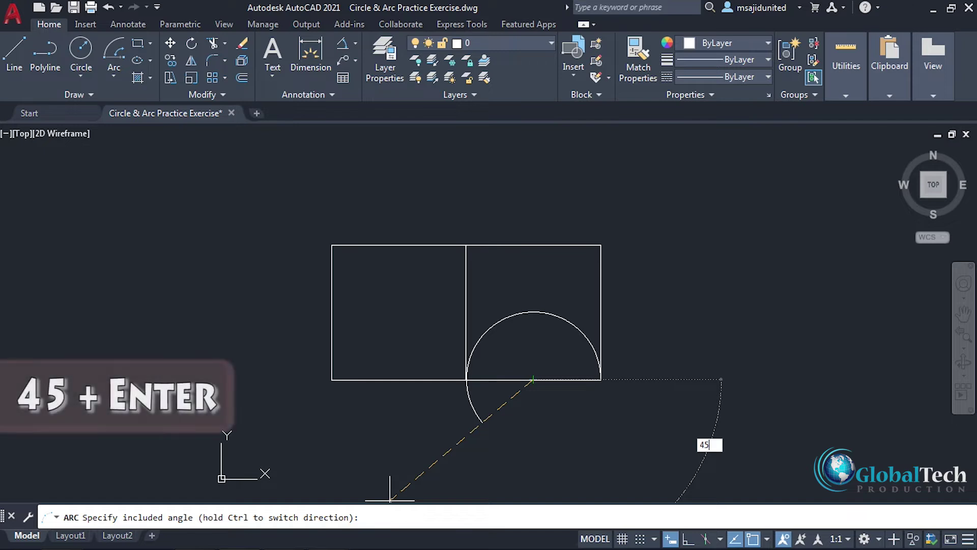
pyautogui.press('Return')
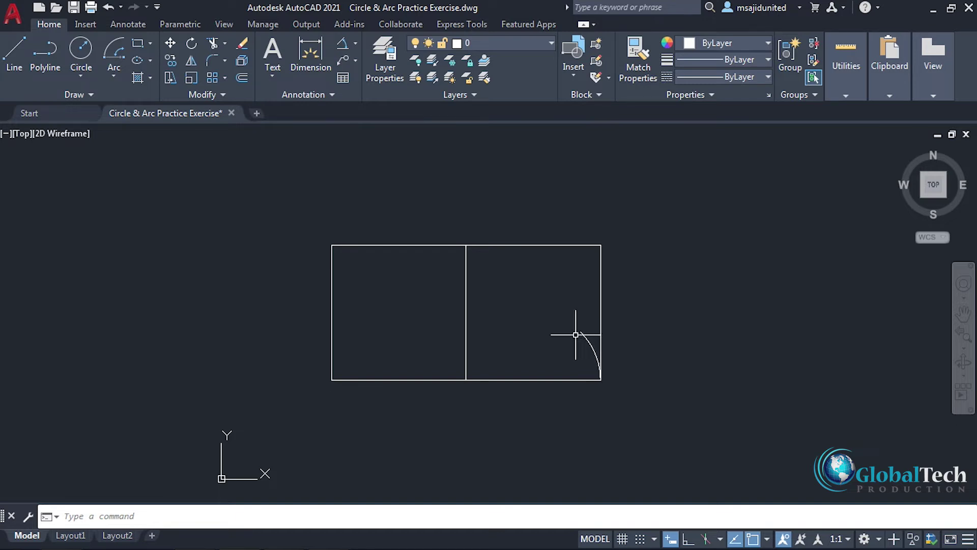
# - Draw a line from the midpoint of the right square's bottom edge to the upper end of the arc
pyautogui.click(14, 51)
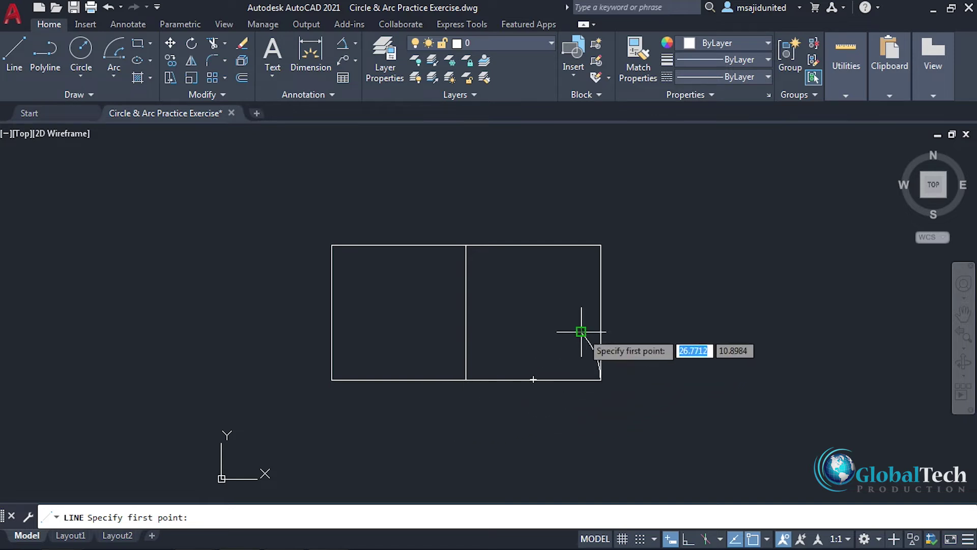
pyautogui.click(533, 379)
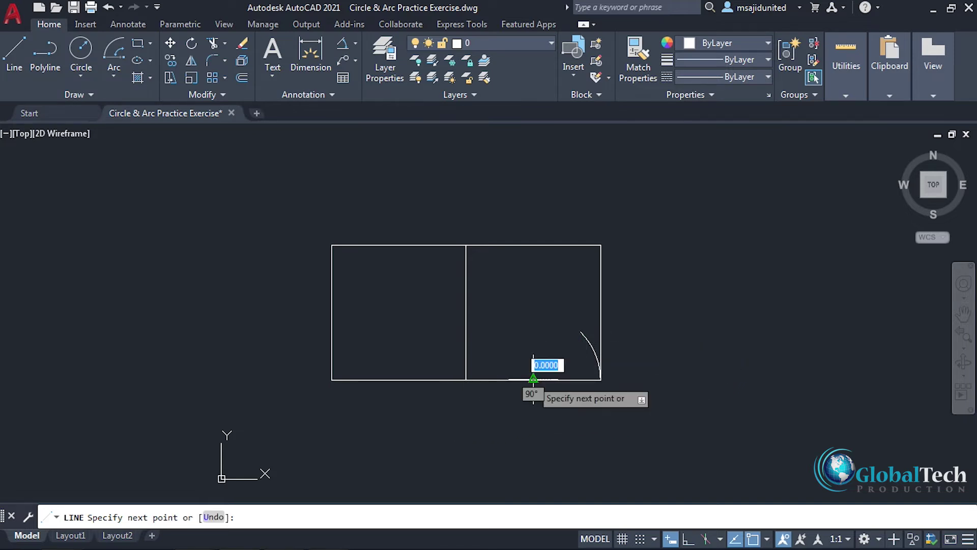
pyautogui.click(581, 332)
pyautogui.rightClick(556, 318)
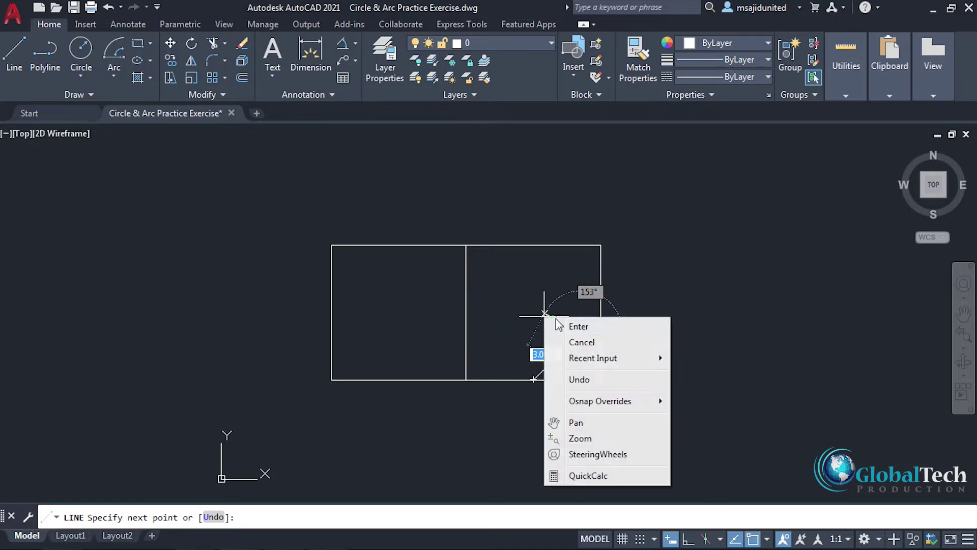
pyautogui.click(571, 327)
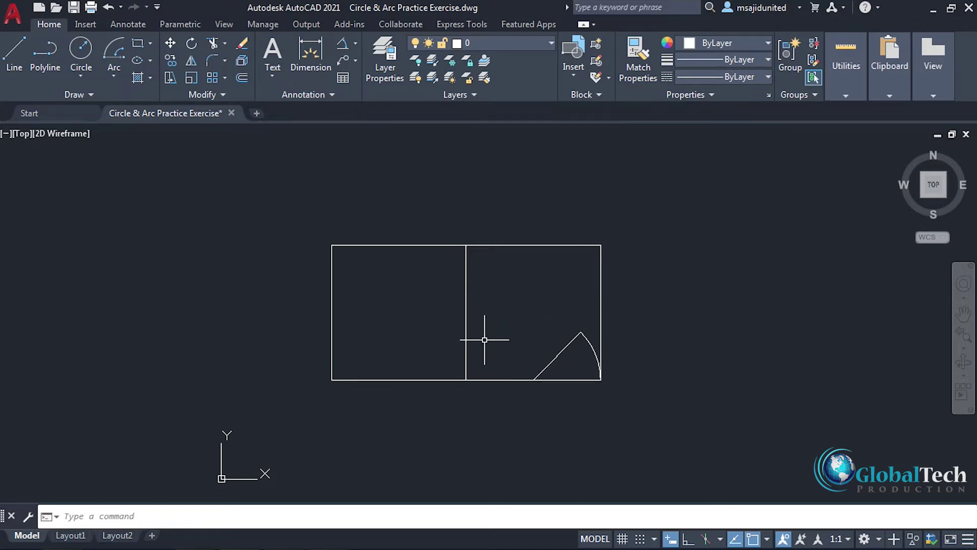
# - Add an angular dimension between the sloped line and the right square's bottom edge, placed inside the arc
pyautogui.click(349, 46)
pyautogui.click(375, 120)
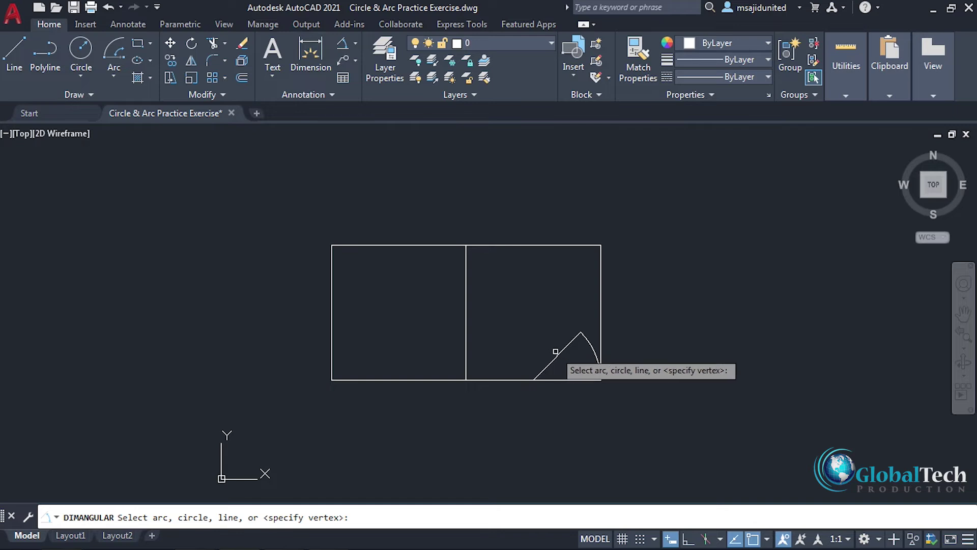
pyautogui.click(558, 352)
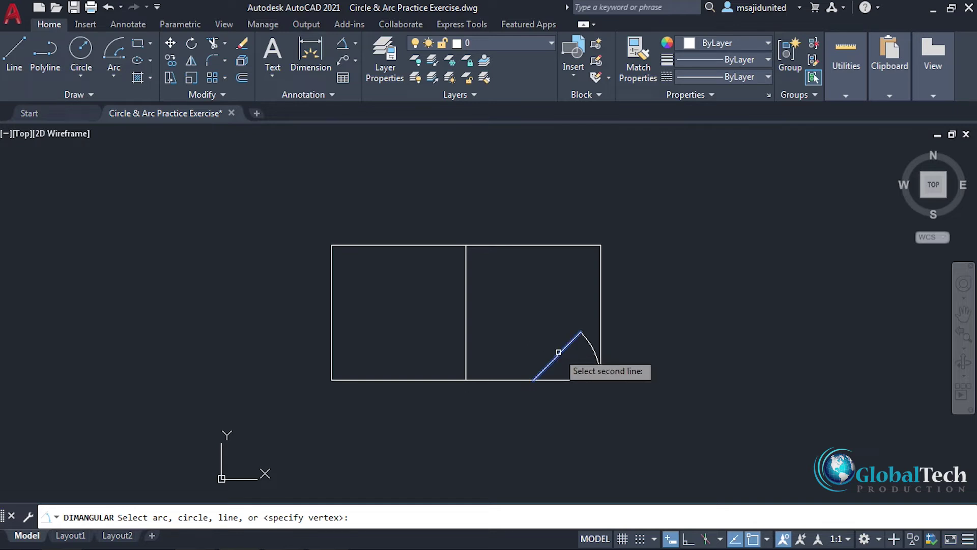
pyautogui.click(573, 380)
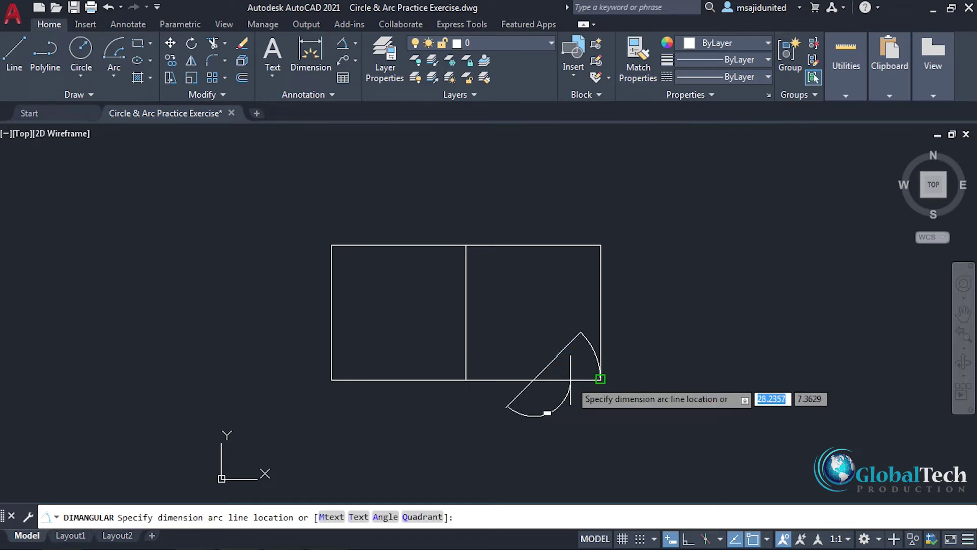
pyautogui.click(582, 358)
pyautogui.scroll(5, 585, 363)
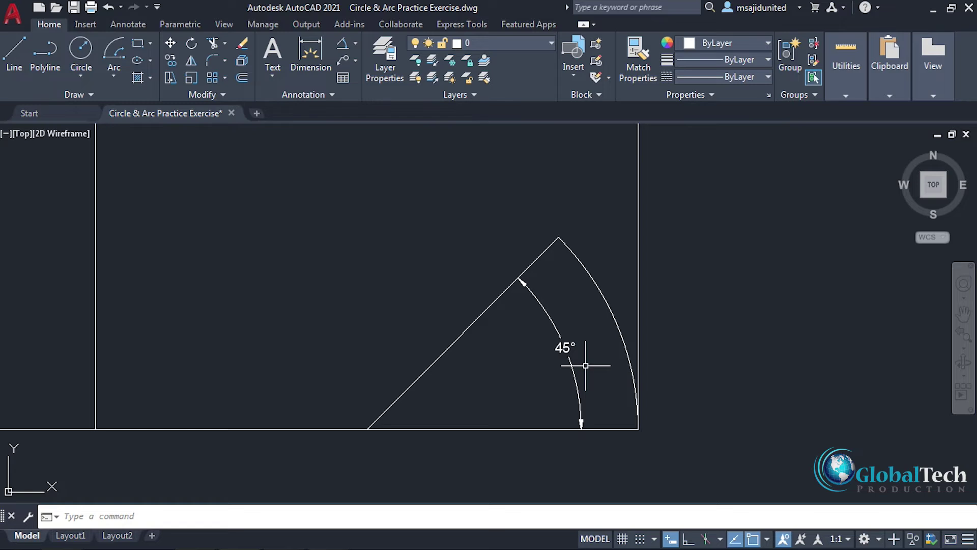
# - Erase the arc, the sloped line and the angular dimension from the right square
pyautogui.scroll(-2, 586, 365)
pyautogui.scroll(-3, 585, 365)
pyautogui.click(586, 328)
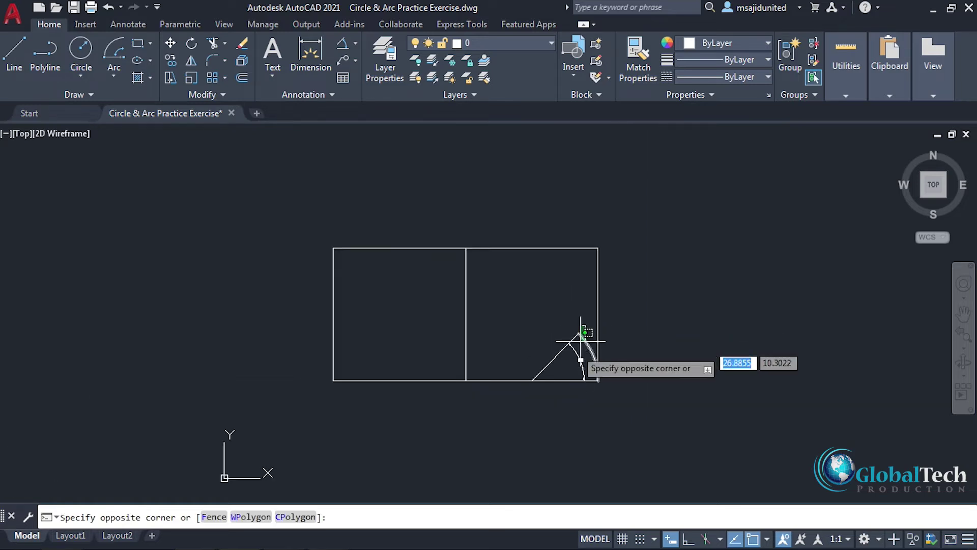
pyautogui.click(545, 374)
pyautogui.rightClick(546, 314)
pyautogui.click(548, 308)
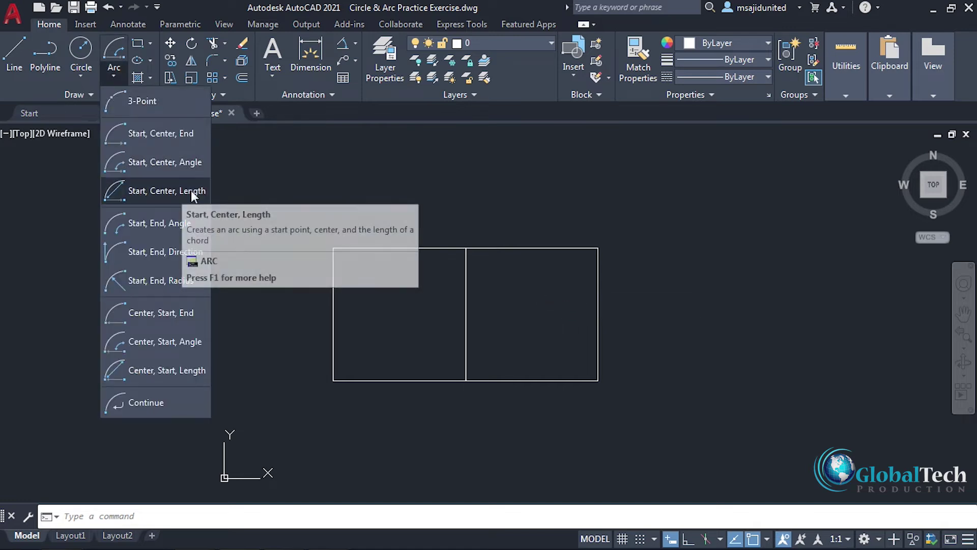
# - Draw a Start, Center, Length arc from the right square's bottom-right corner, centred on the bottom edge's midpoint, with a chord length of 8
pyautogui.click(191, 191)
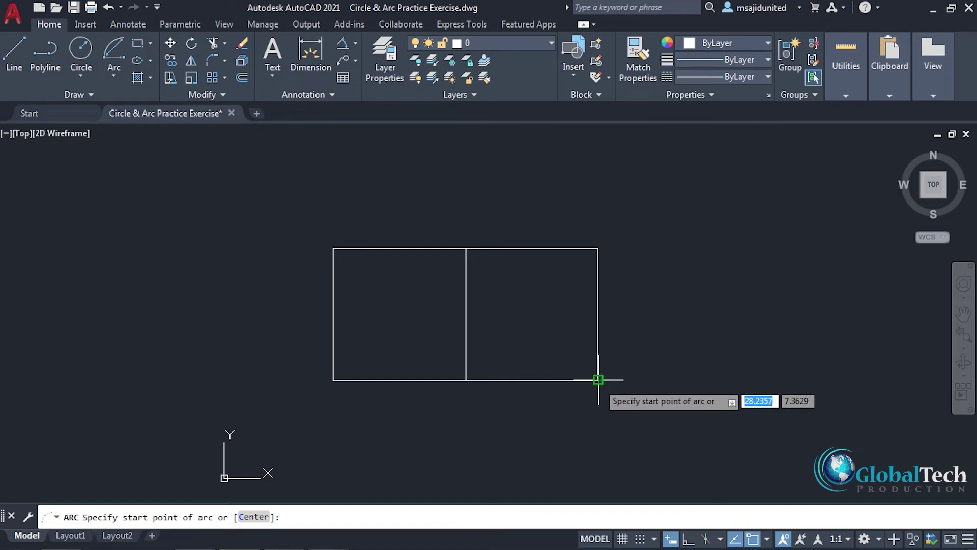
pyautogui.write('c')
pyautogui.press('Return')
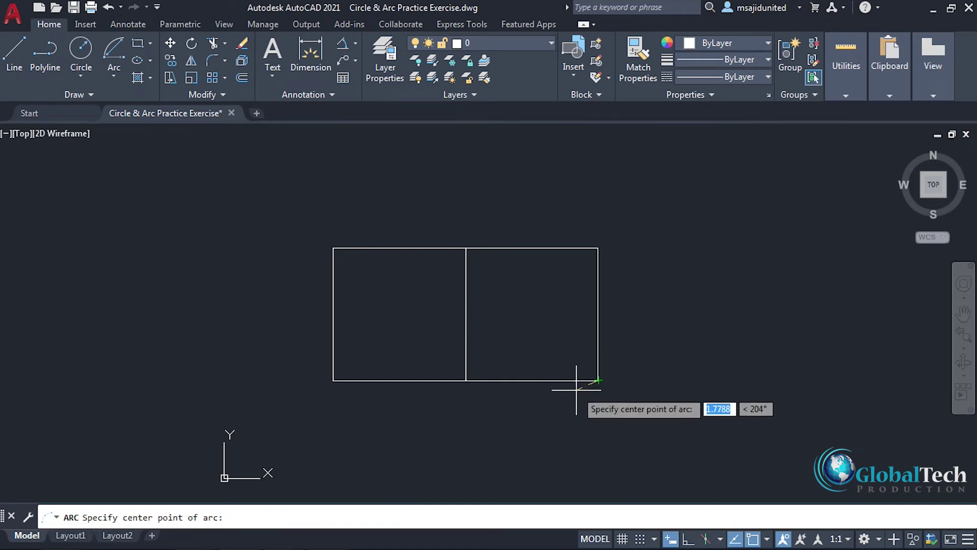
pyautogui.click(532, 379)
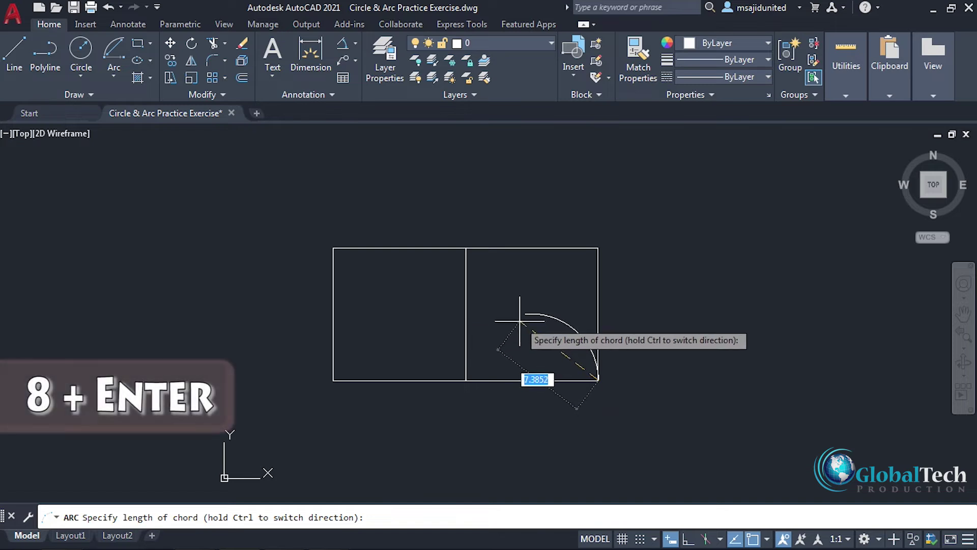
pyautogui.press('Return')
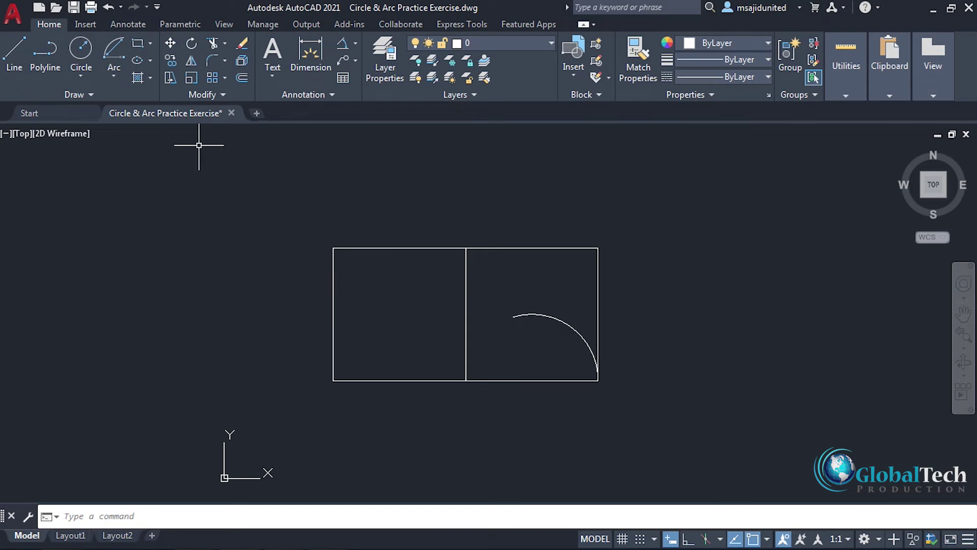
# - Draw a Start, End, Angle arc from the left square's bottom-right corner to its bottom-left corner with a 90° included angle
pyautogui.click(113, 76)
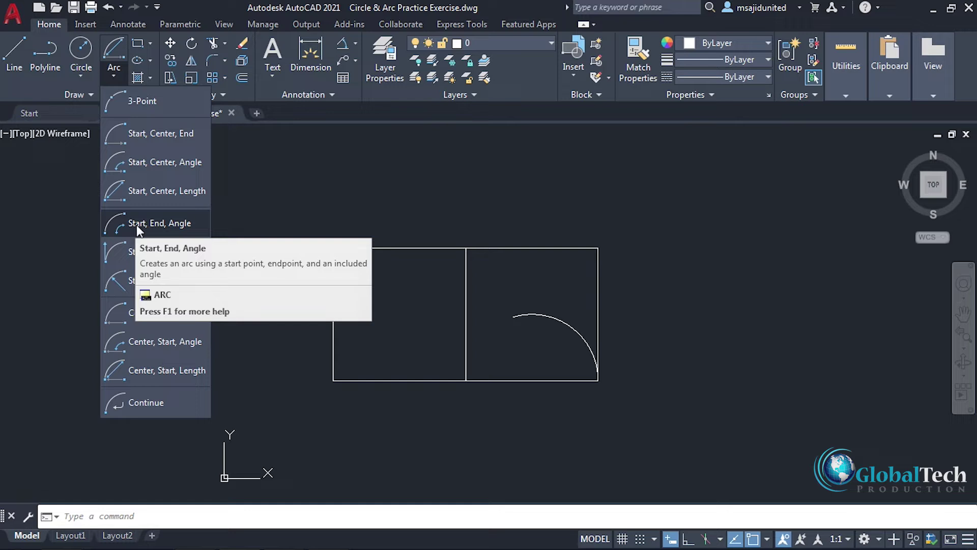
pyautogui.click(181, 222)
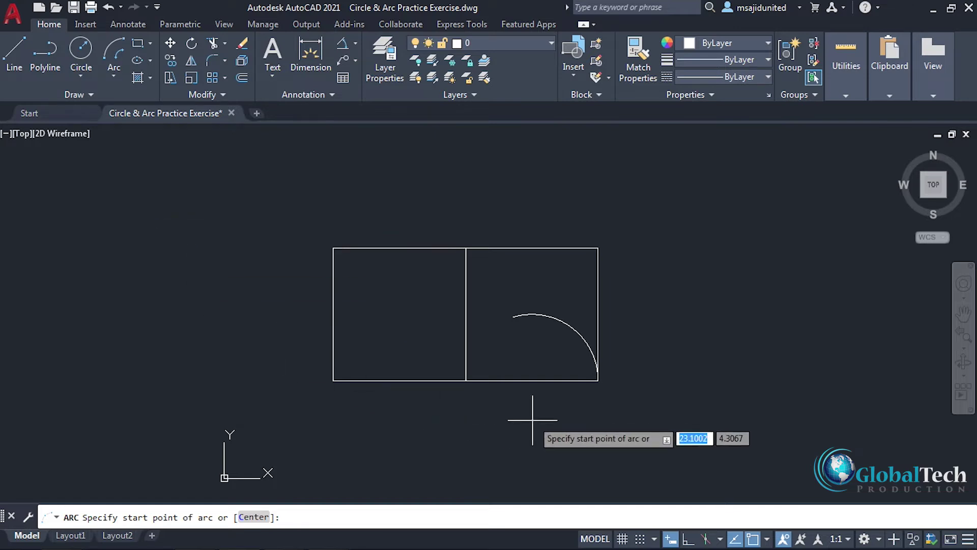
pyautogui.click(465, 381)
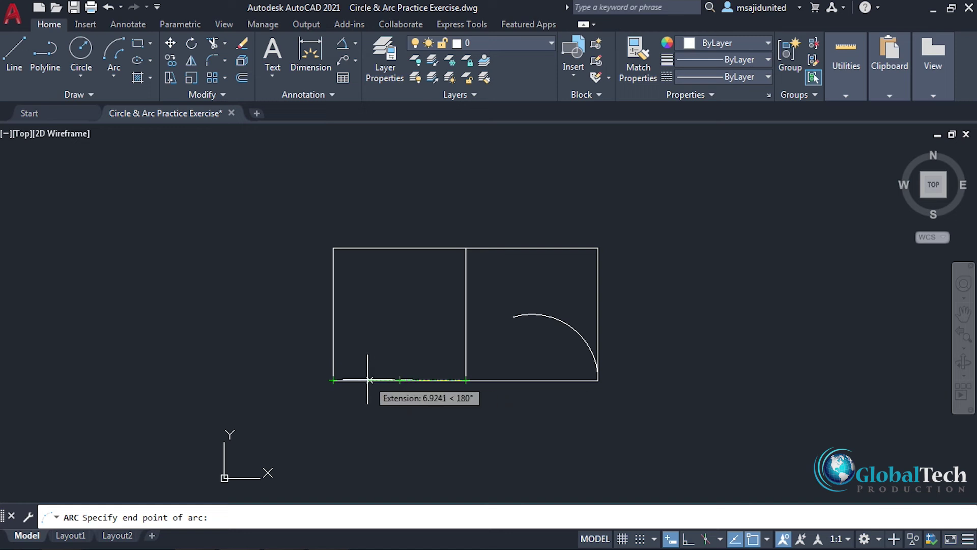
pyautogui.click(333, 380)
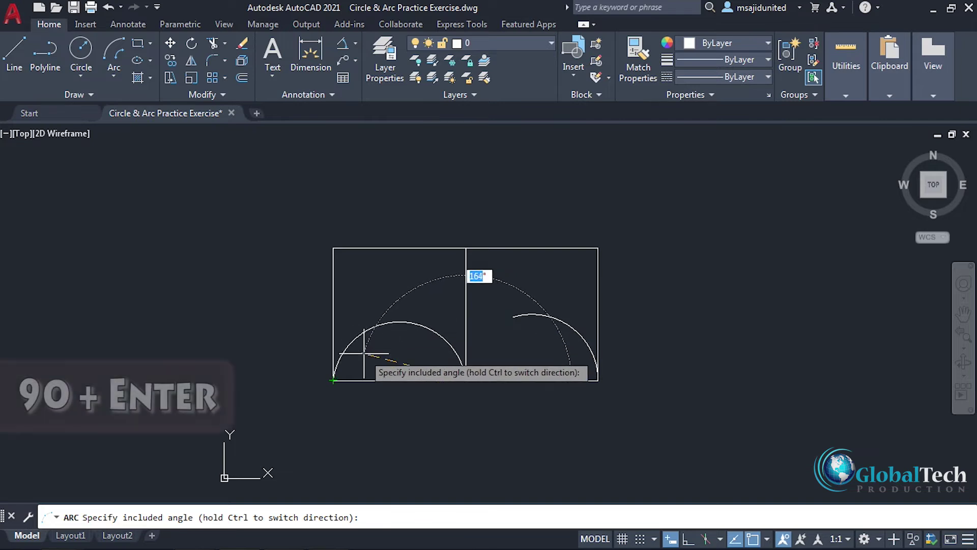
pyautogui.write('90')
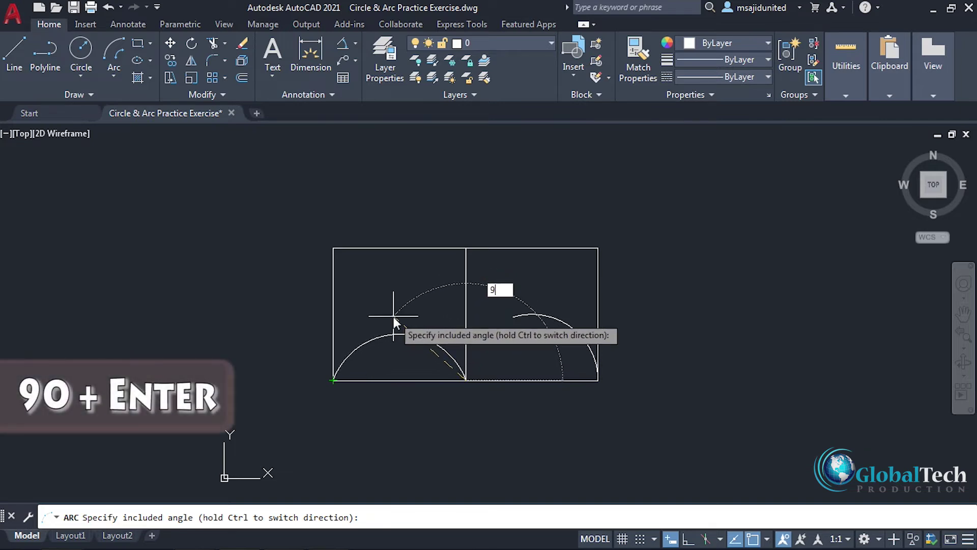
pyautogui.press('Return')
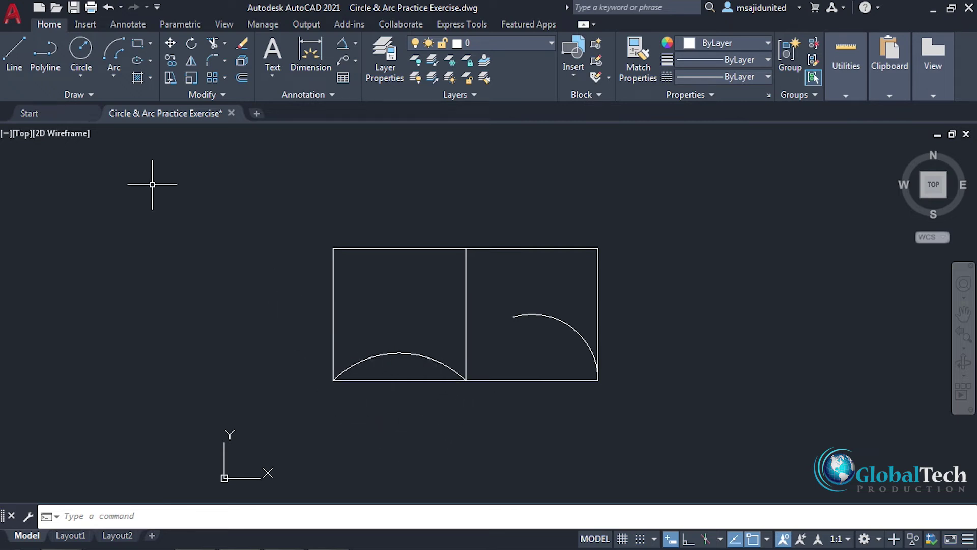
# - Draw two connected lines from the left square's bottom-left corner to the arc's center and up to the bottom-right corner
pyautogui.write('l')
pyautogui.press('Return')
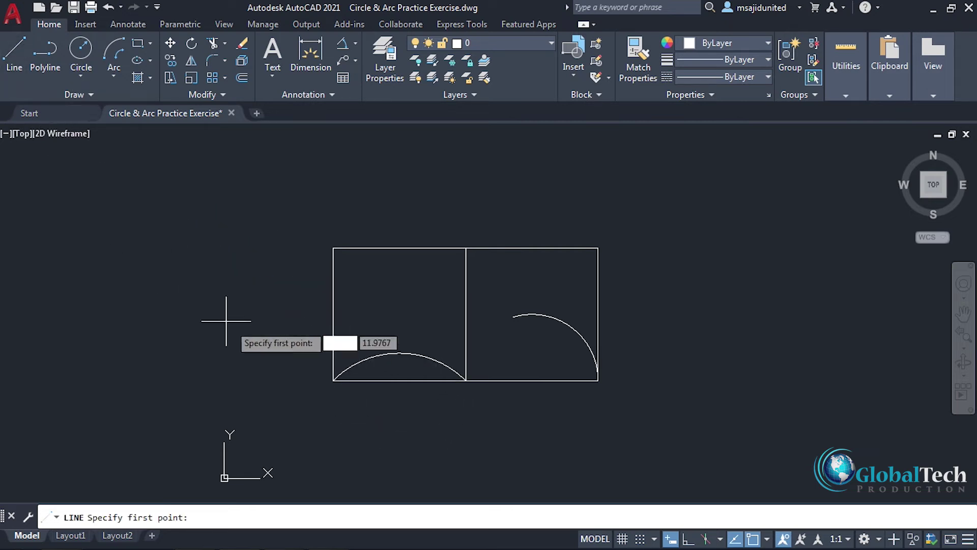
pyautogui.click(334, 380)
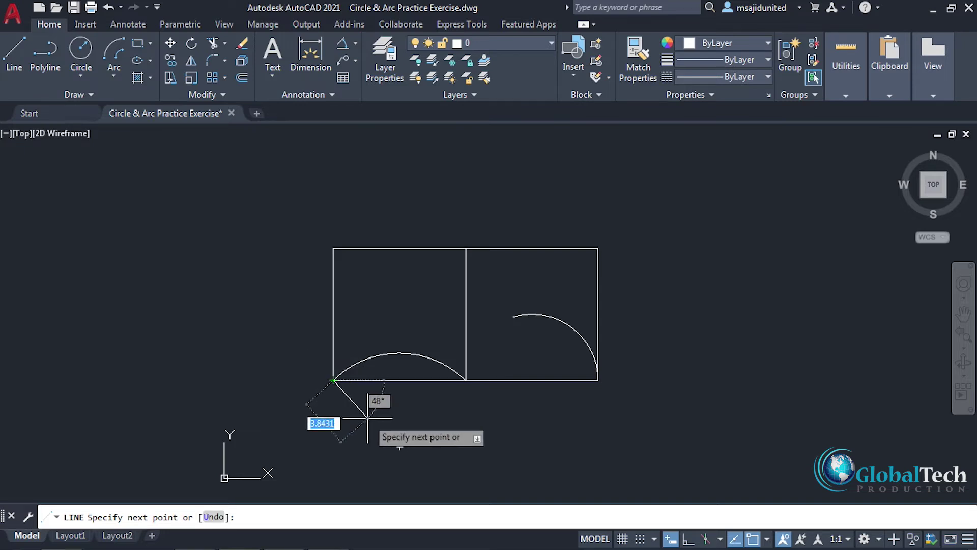
pyautogui.click(400, 446)
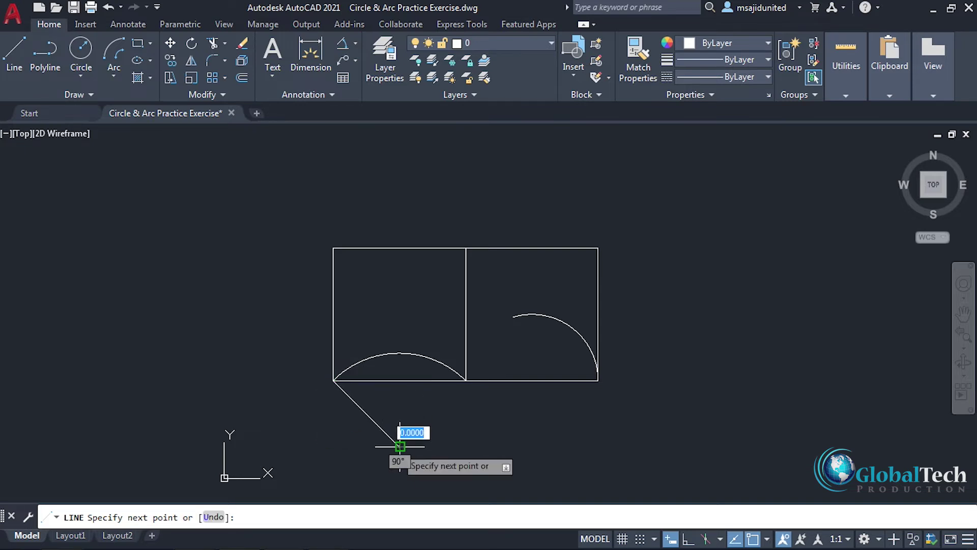
pyautogui.click(466, 380)
pyautogui.rightClick(405, 262)
pyautogui.click(417, 266)
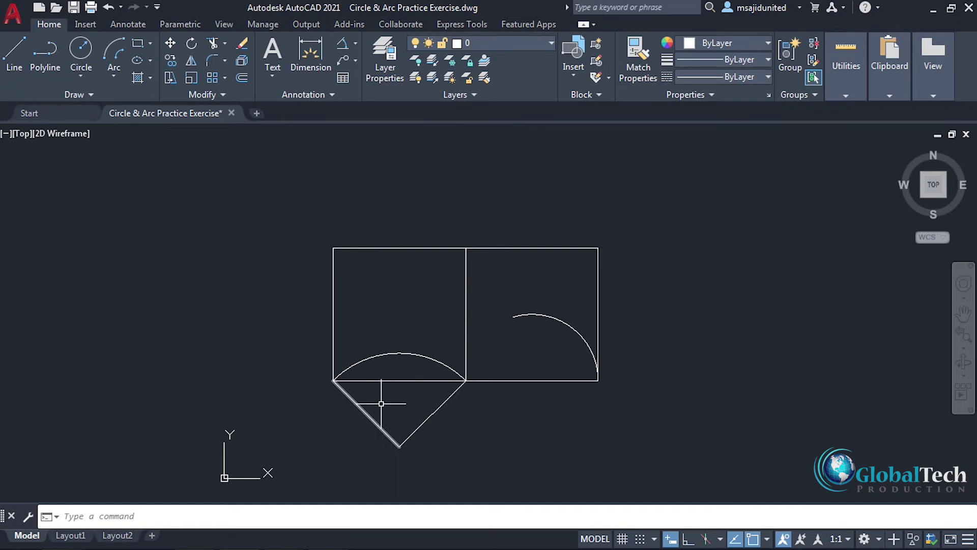
# - Add an angular dimension between the two sloped lines below the left square, placed inside the triangle
pyautogui.click(355, 45)
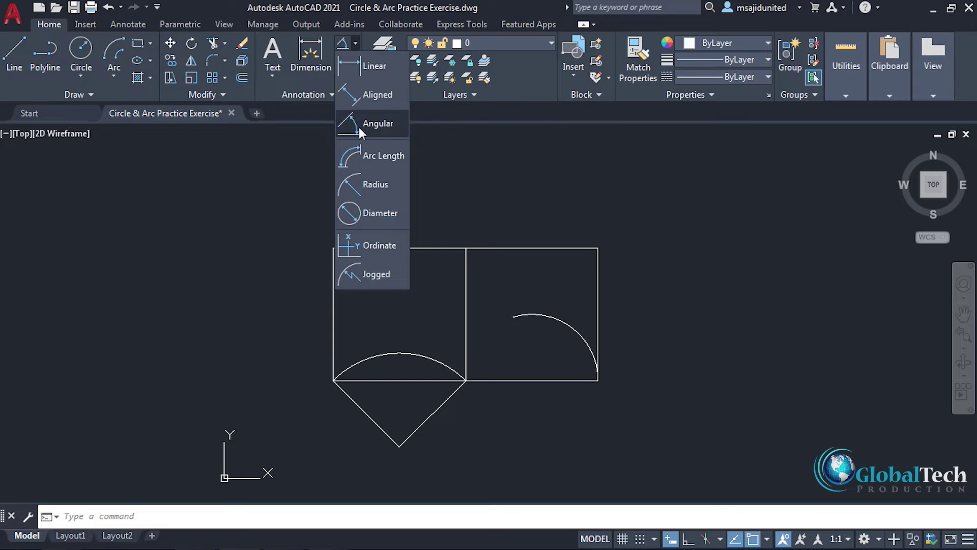
pyautogui.click(359, 121)
pyautogui.click(362, 405)
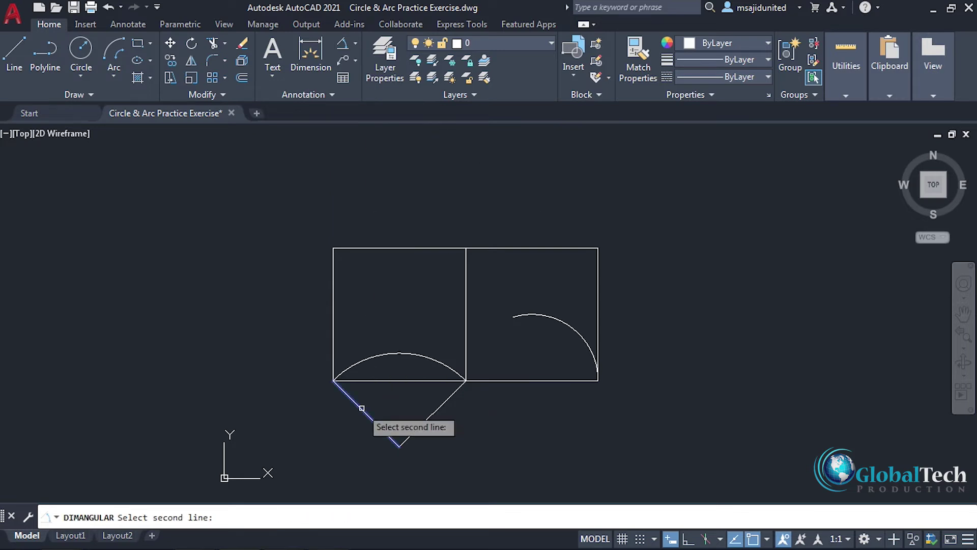
pyautogui.click(432, 411)
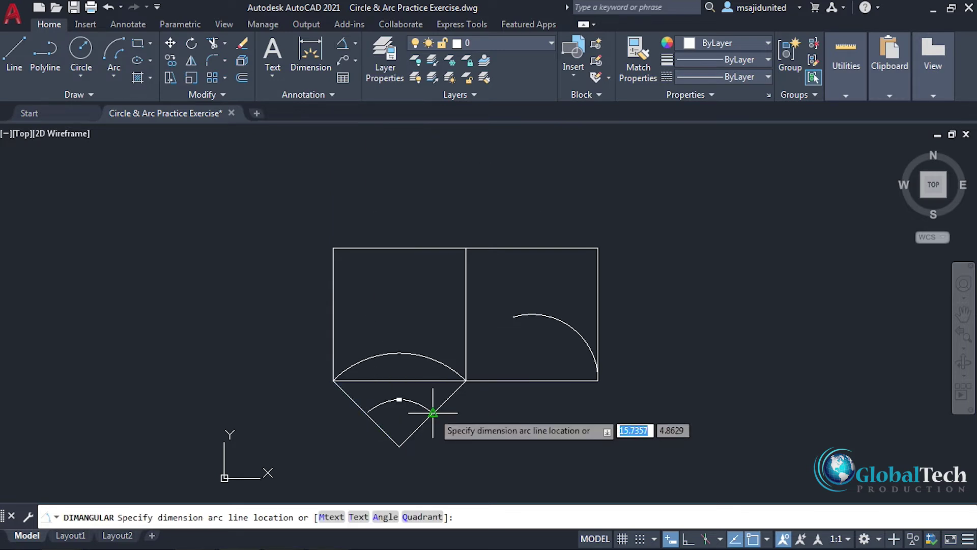
pyautogui.click(402, 401)
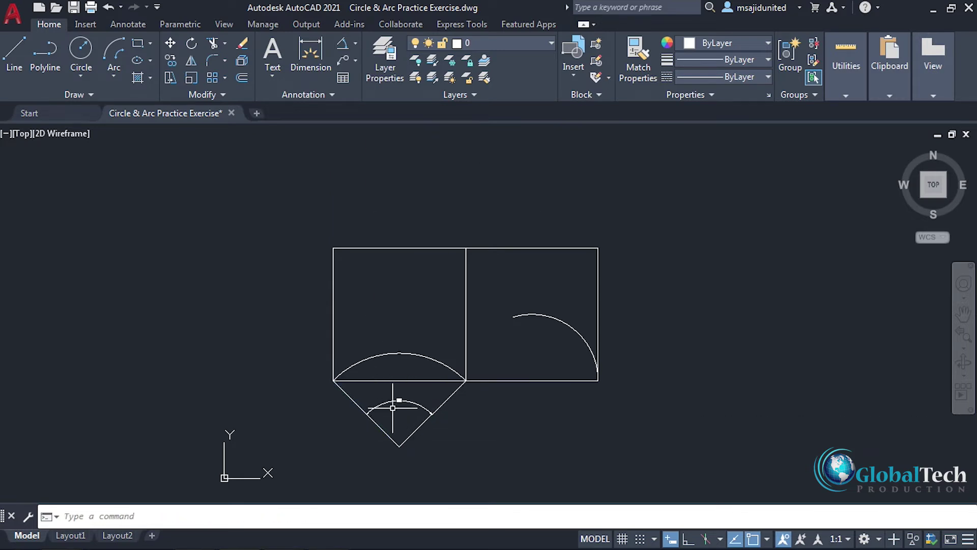
pyautogui.scroll(4, 398, 425)
pyautogui.scroll(-5, 397, 425)
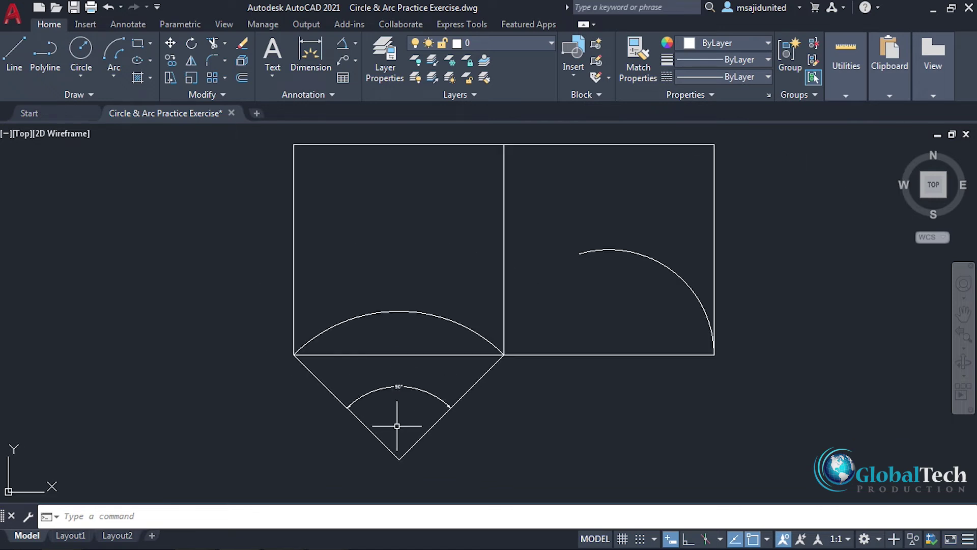
# - Erase both arcs, the two sloped lines and the angular dimension, keeping only the squares
pyautogui.click(456, 403)
pyautogui.click(350, 451)
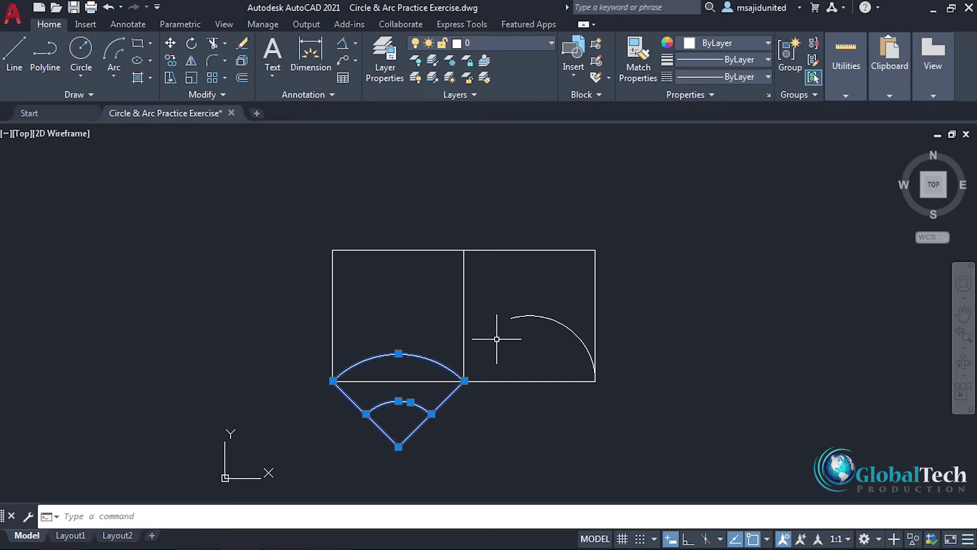
pyautogui.rightClick(560, 326)
pyautogui.click(562, 306)
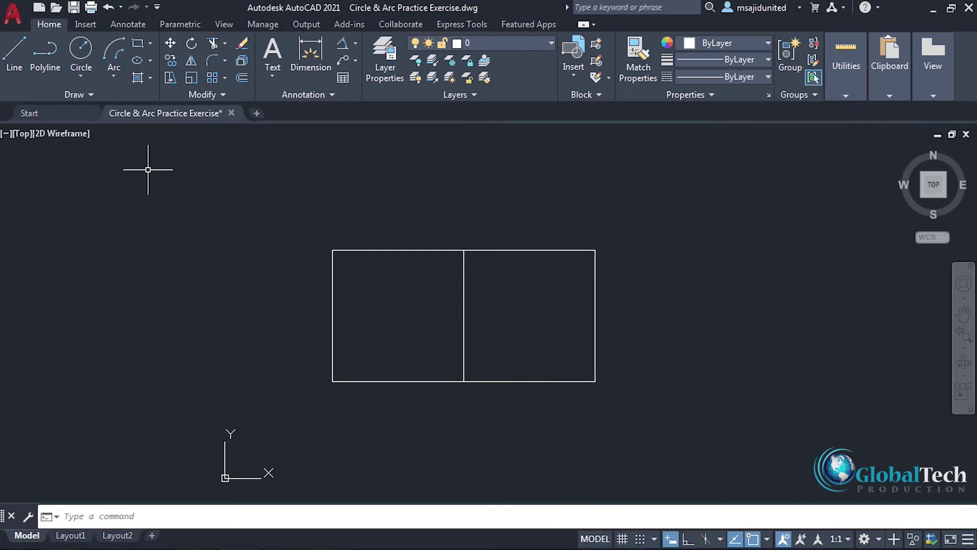
# - Draw a Start, End, Direction arc from the right square's bottom-right corner to its bottom-left corner, with a vertical upward start tangent
pyautogui.click(114, 77)
pyautogui.click(146, 243)
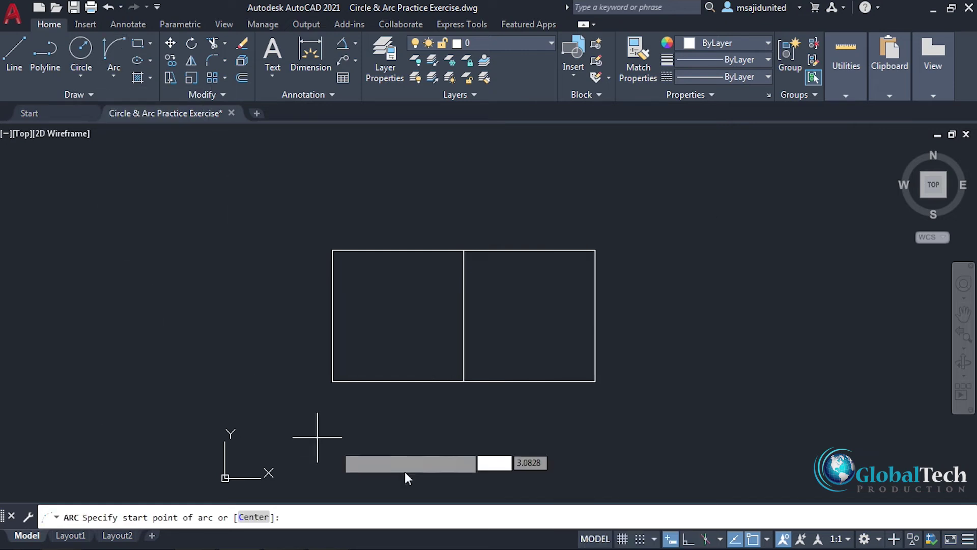
pyautogui.click(595, 381)
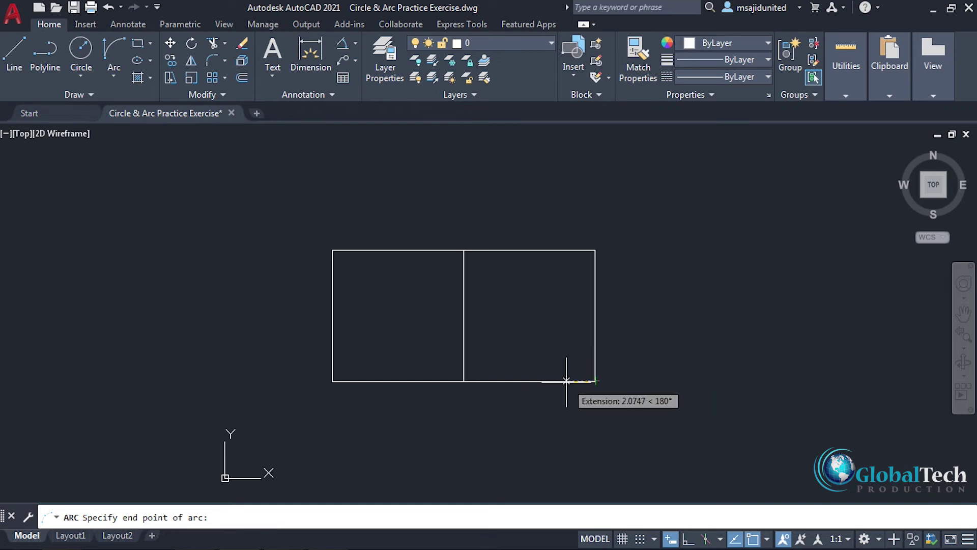
pyautogui.click(464, 380)
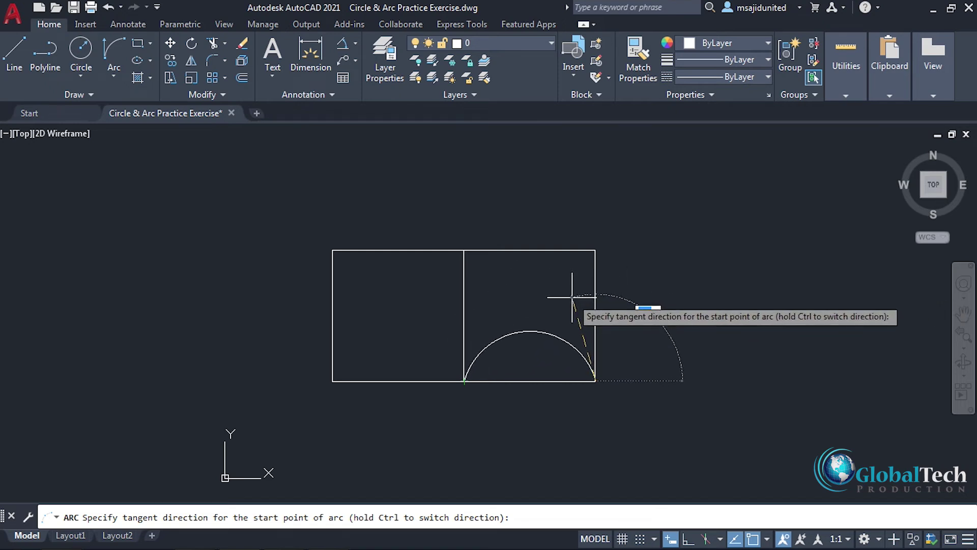
pyautogui.press('ctrl')
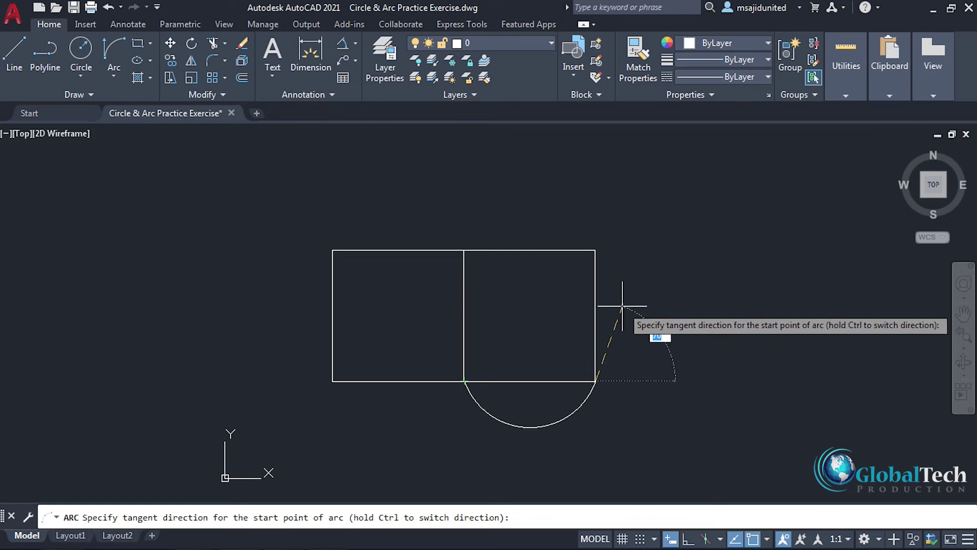
pyautogui.click(595, 321)
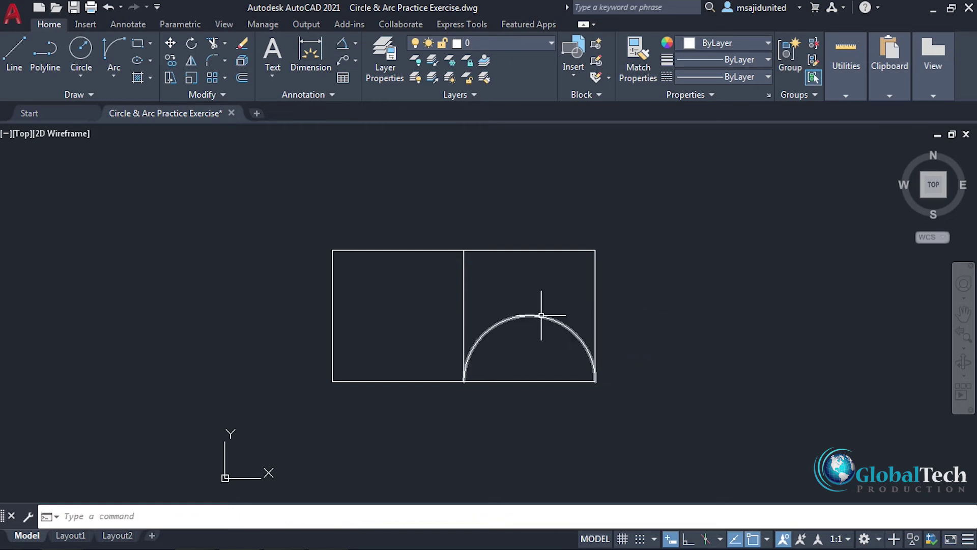
# - Draw a Start, End, Radius arc from the right square's bottom-right corner to its bottom-left corner with a radius of 6
pyautogui.click(114, 76)
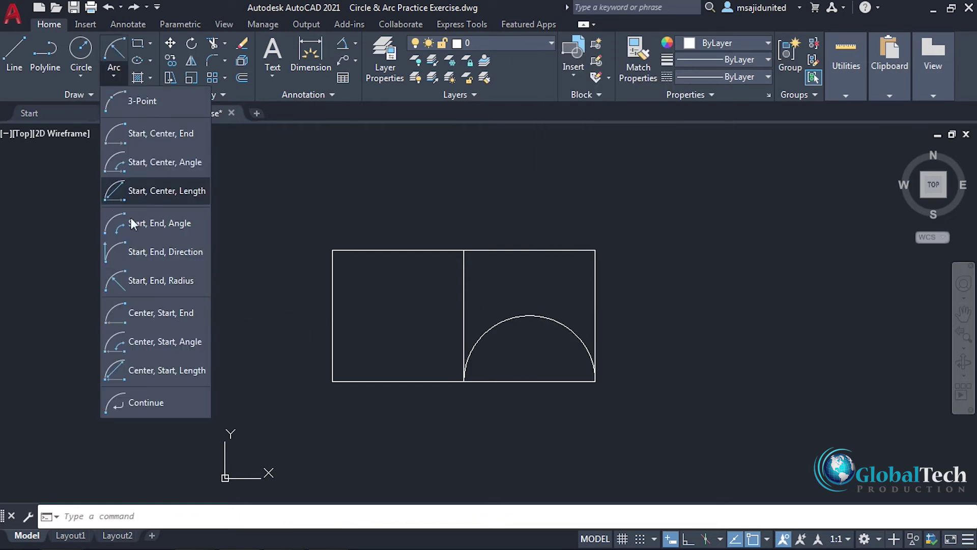
pyautogui.click(148, 277)
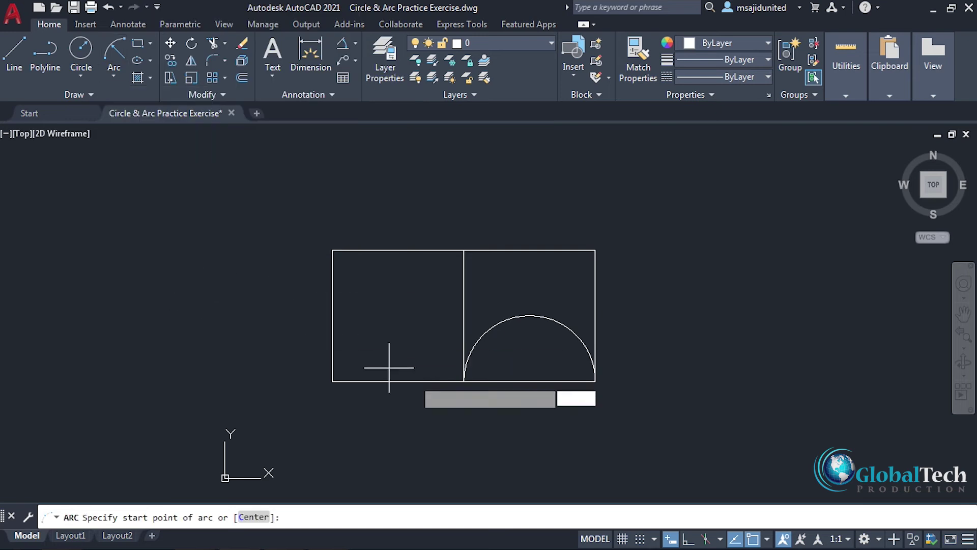
pyautogui.click(595, 380)
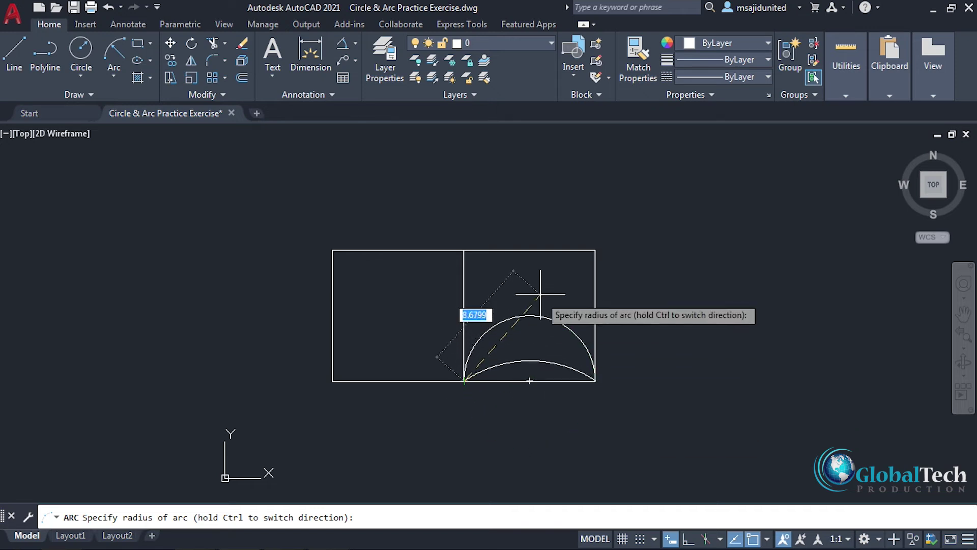
pyautogui.write('6')
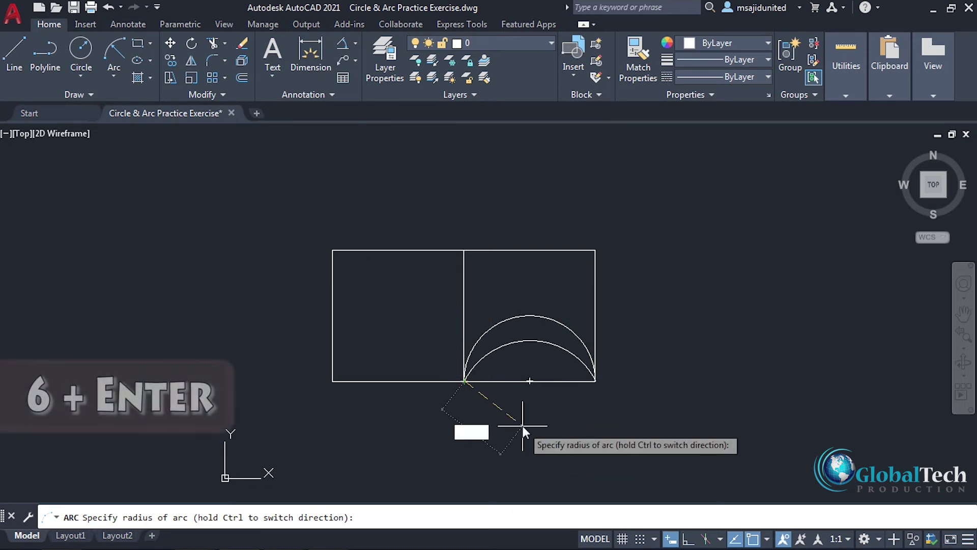
pyautogui.press('Return')
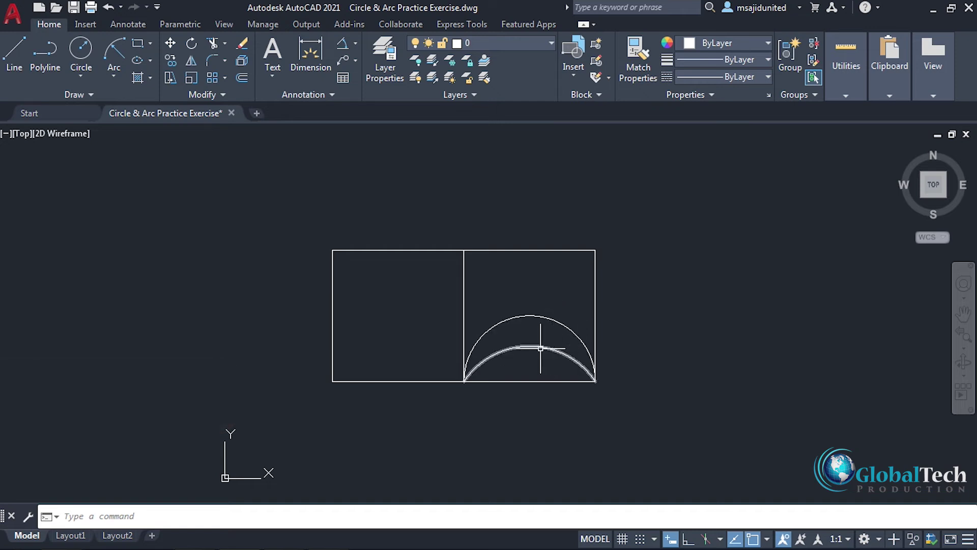
# - Erase both arcs from the right square
pyautogui.click(577, 306)
pyautogui.click(524, 367)
pyautogui.rightClick(524, 361)
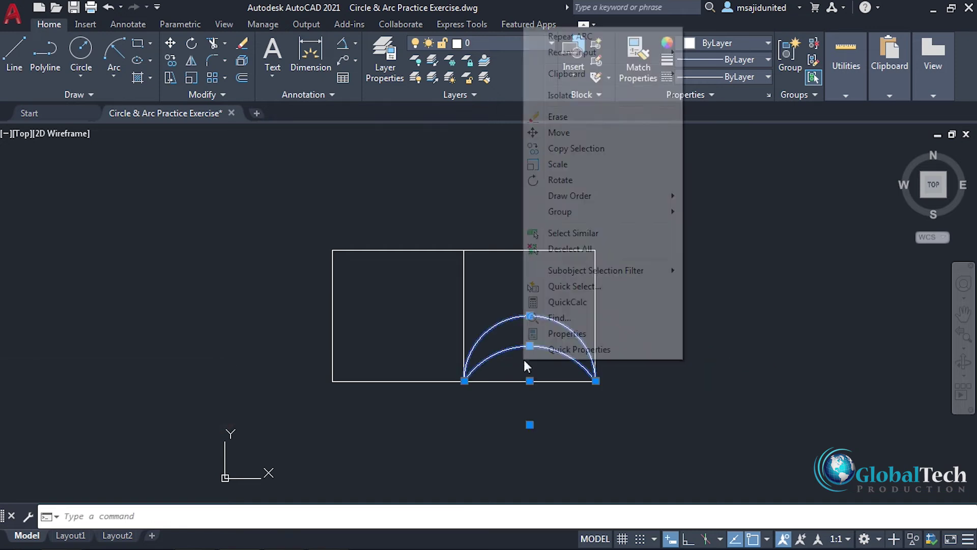
pyautogui.click(557, 116)
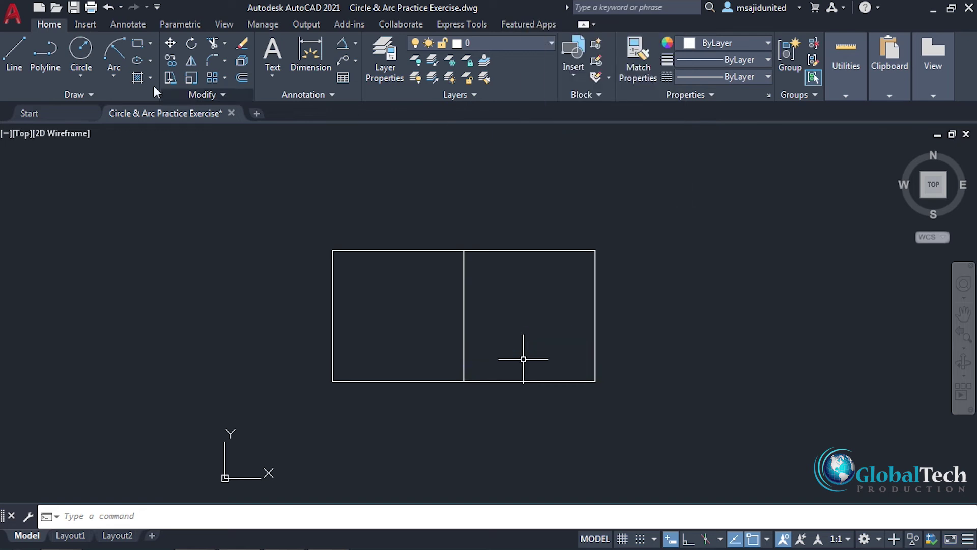
# - Try a Center, Start, End arc centred on the right square's bottom-edge midpoint from its bottom-right corner, reversing direction, and cancel it
pyautogui.click(114, 77)
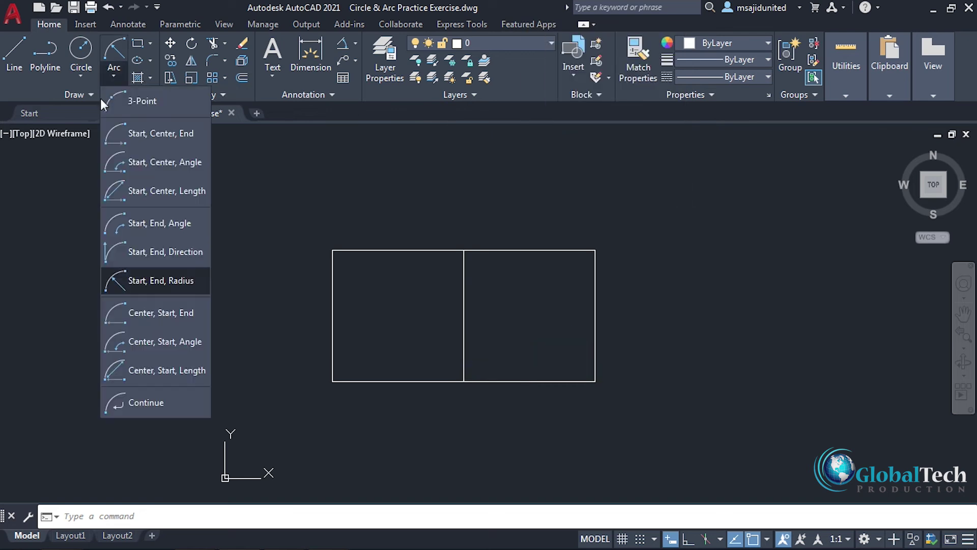
pyautogui.click(191, 315)
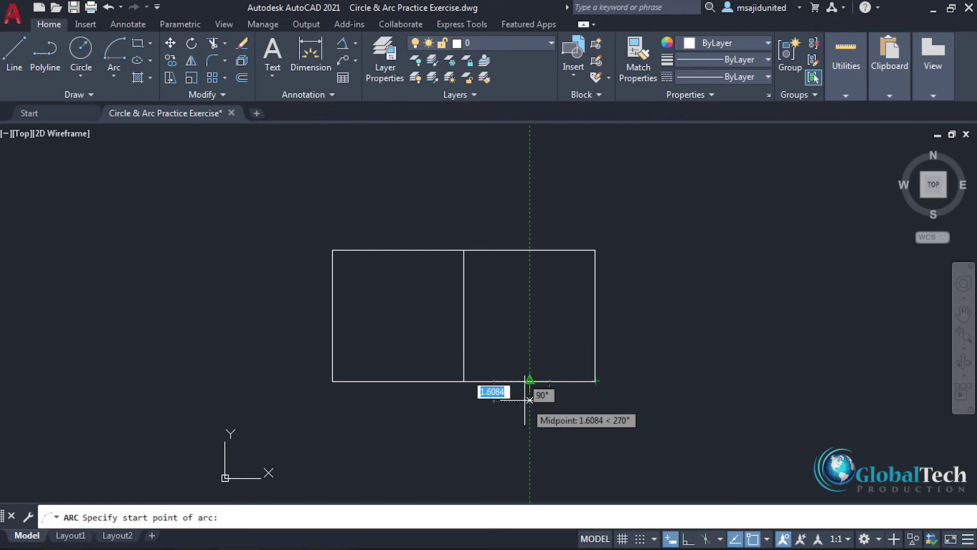
pyautogui.click(595, 380)
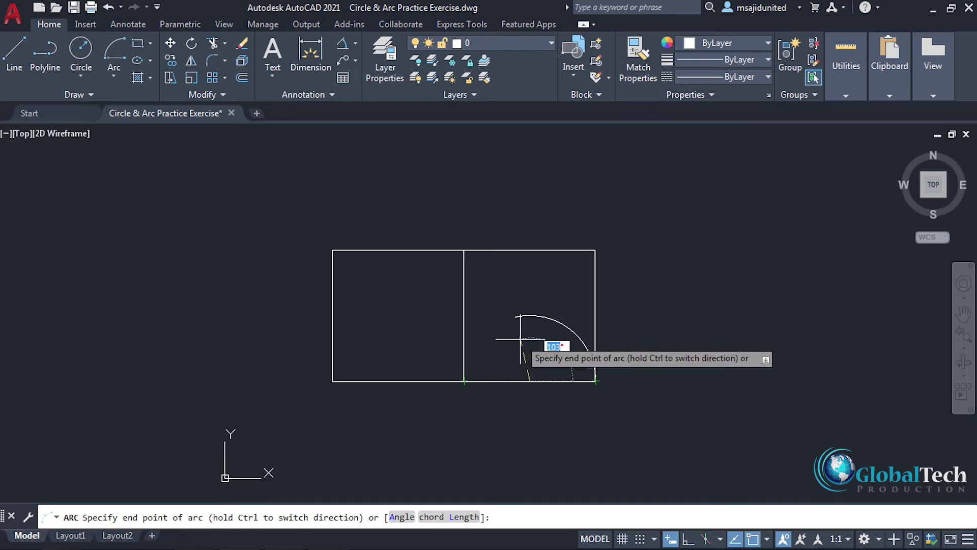
pyautogui.press('ctrl')
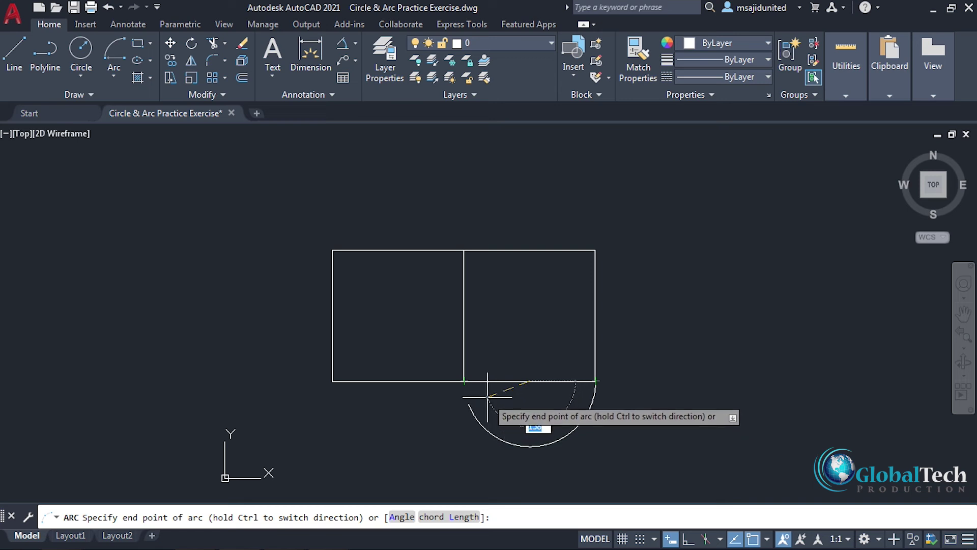
pyautogui.rightClick(496, 381)
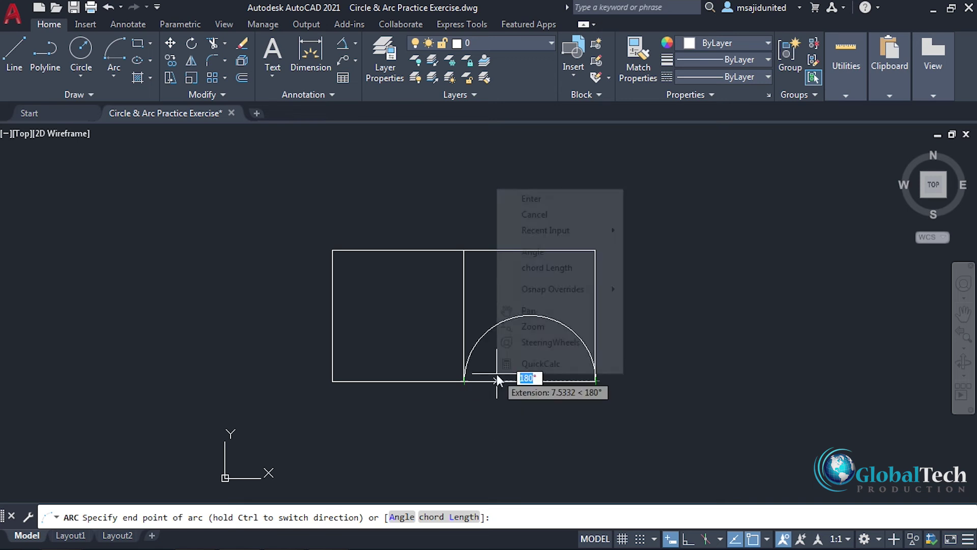
pyautogui.click(535, 216)
# - Draw a Center, Start, End arc centred on the right square's bottom-edge midpoint from its bottom-left to bottom-right corner, reversing the direction upward
pyautogui.click(114, 77)
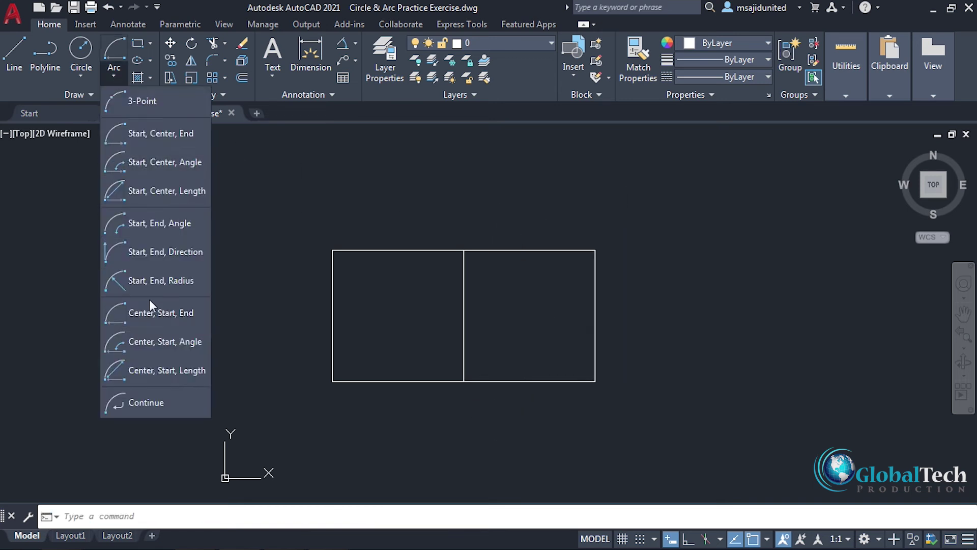
pyautogui.click(149, 312)
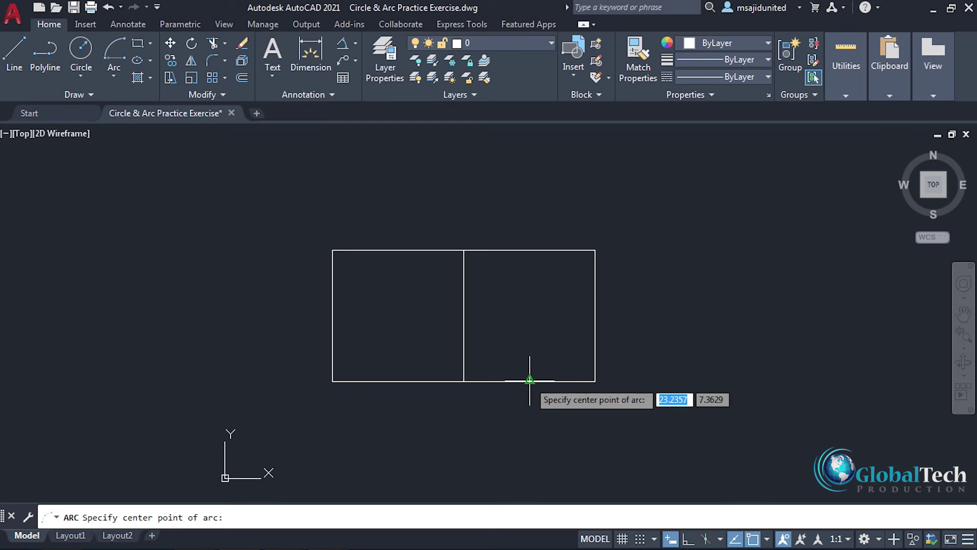
pyautogui.click(464, 381)
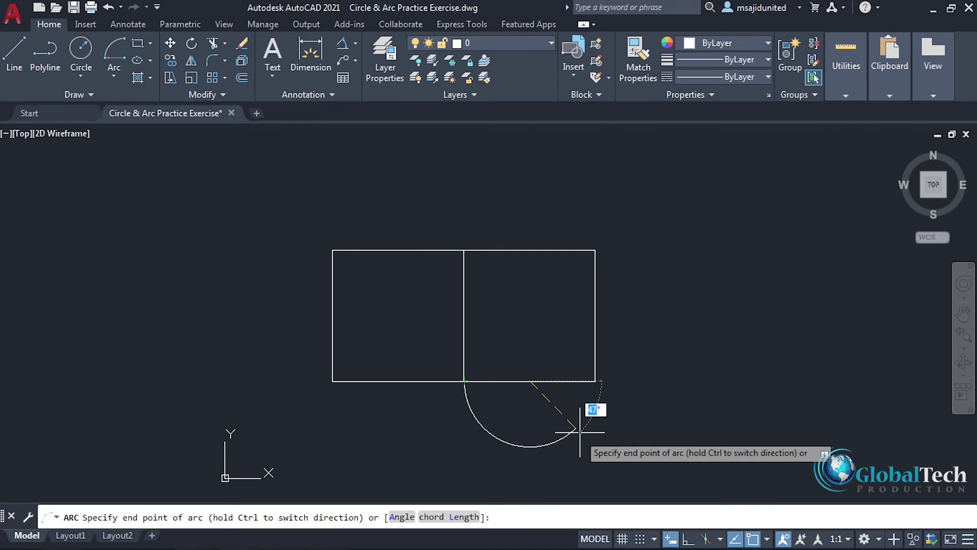
pyautogui.press('ctrl')
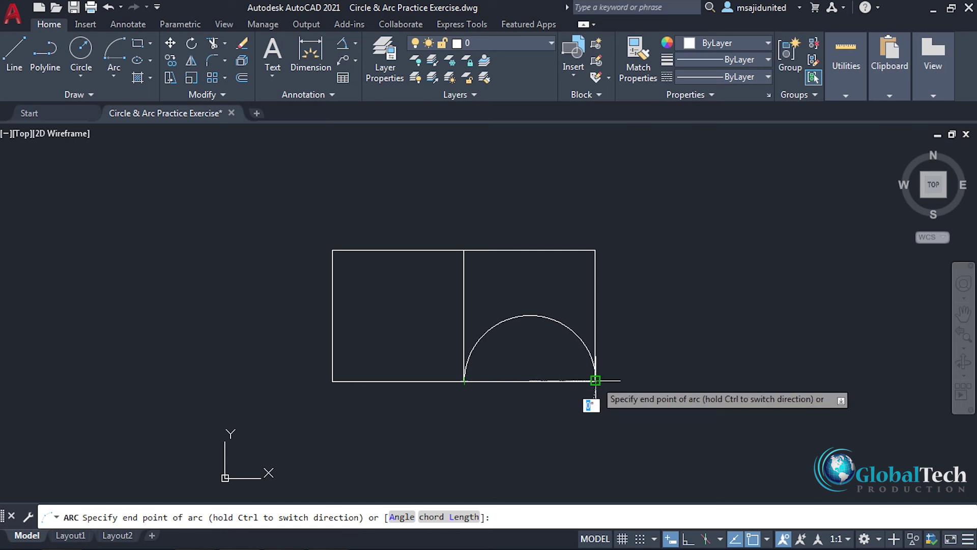
pyautogui.click(595, 380)
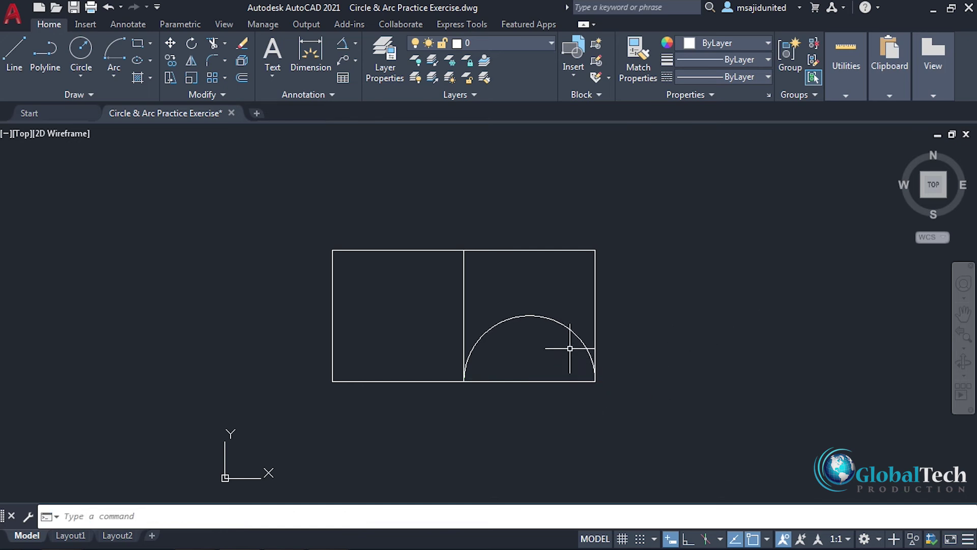
# - Erase the Center, Start, End arc from the right square
pyautogui.click(534, 315)
pyautogui.rightClick(535, 315)
pyautogui.click(566, 286)
# - Draw a Center, Start, Angle arc centred on the right square's bottom-edge midpoint, starting at its bottom-right corner, with a 180° included angle
pyautogui.click(118, 75)
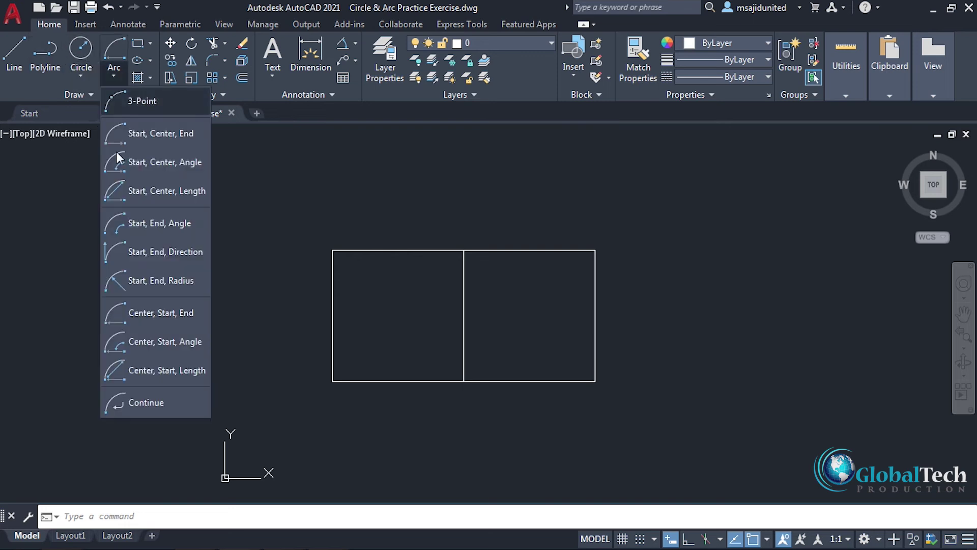
pyautogui.click(189, 341)
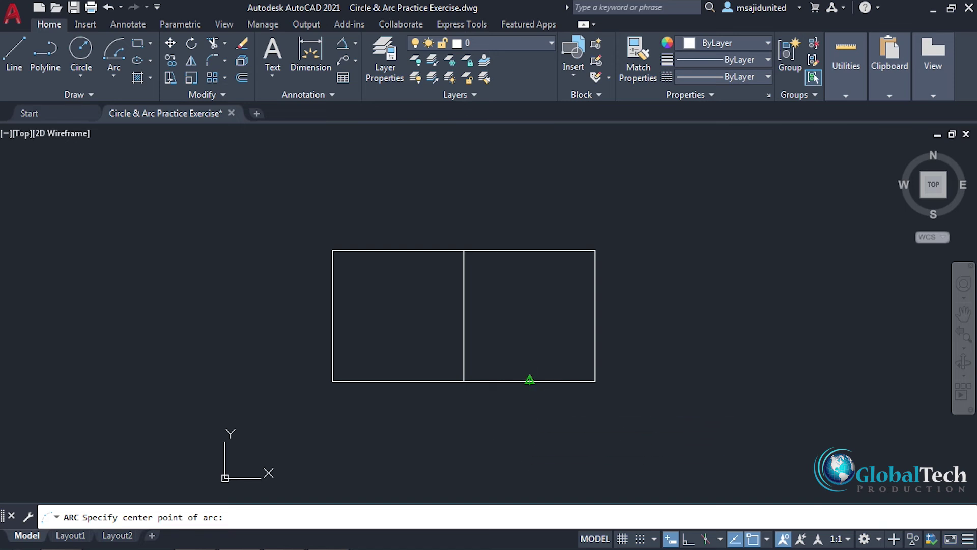
pyautogui.click(530, 379)
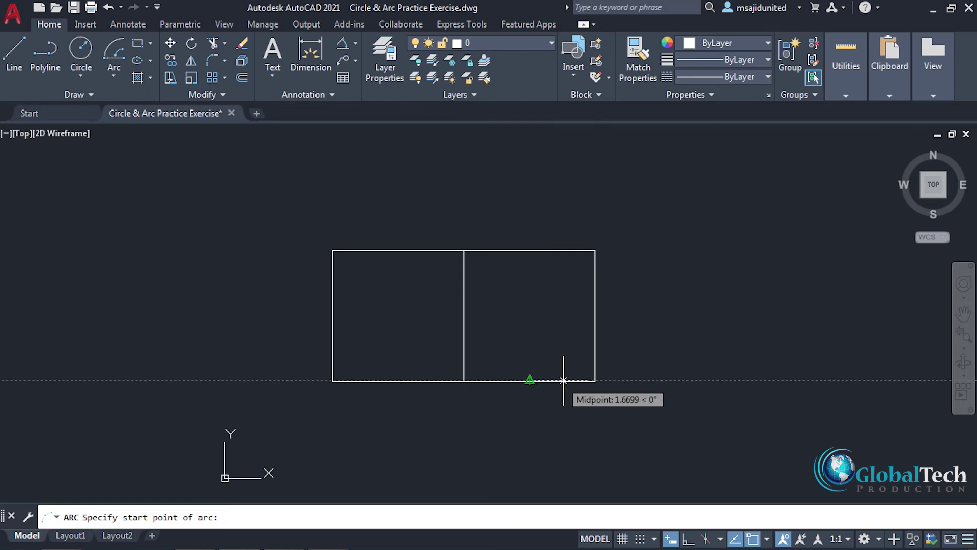
pyautogui.click(595, 380)
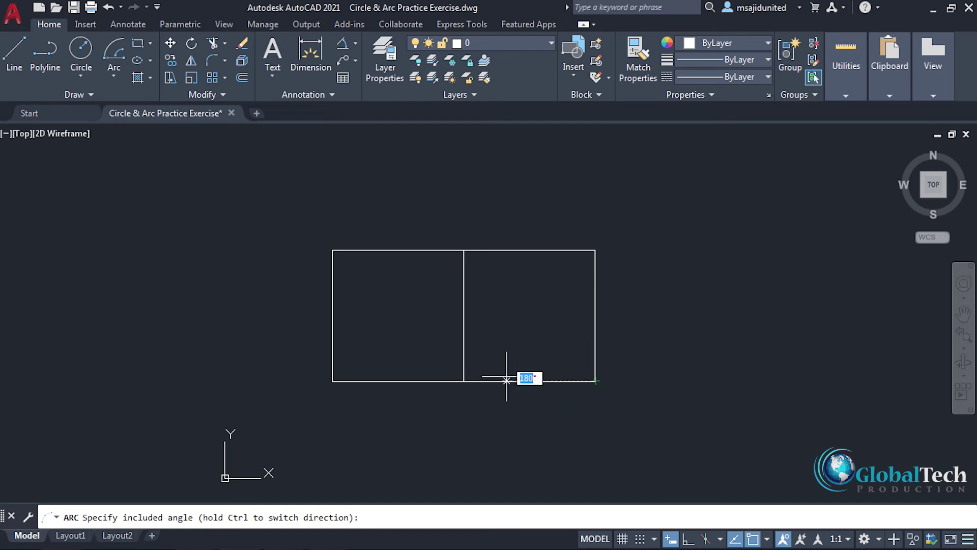
pyautogui.click(469, 377)
# - Erase the 180° Center, Start, Angle arc from the right square
pyautogui.click(549, 310)
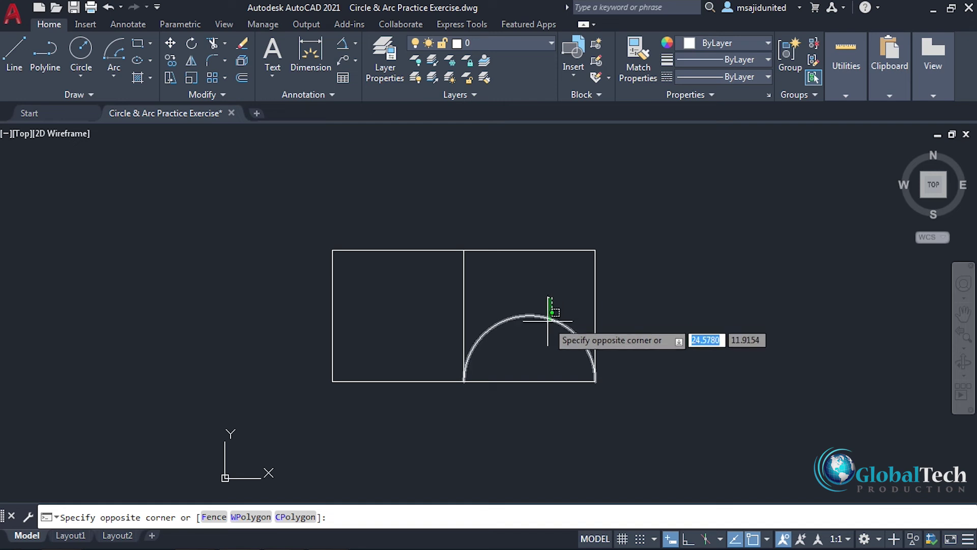
pyautogui.click(548, 317)
pyautogui.rightClick(354, 322)
pyautogui.click(407, 286)
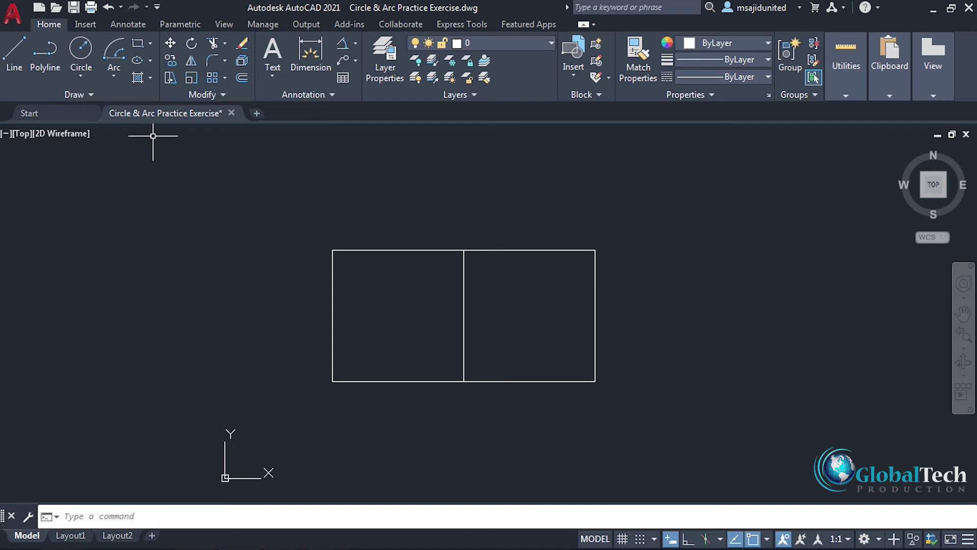
# - Draw a Center, Start, Length arc from the right square's bottom-right corner about its bottom-edge midpoint, chord about 8.5 units, and erase it
pyautogui.click(114, 76)
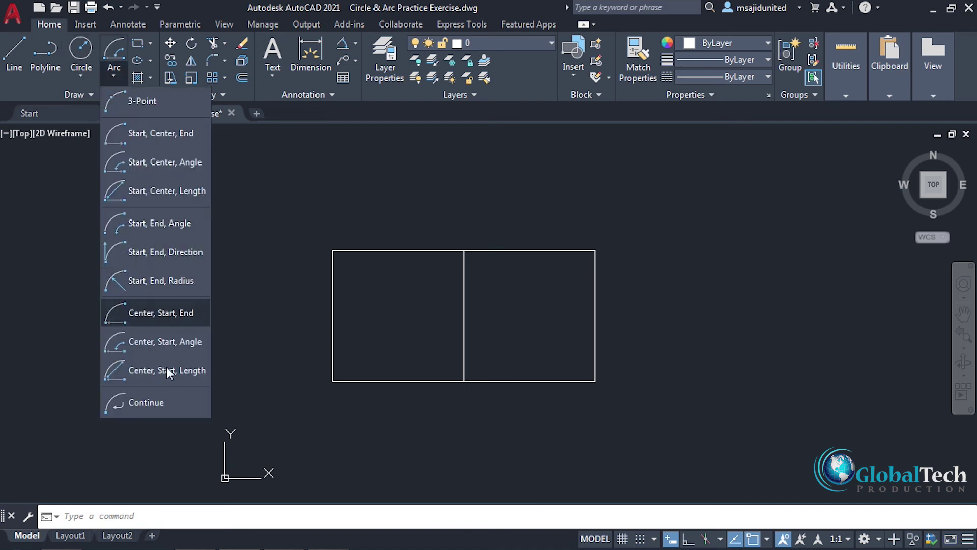
pyautogui.click(188, 371)
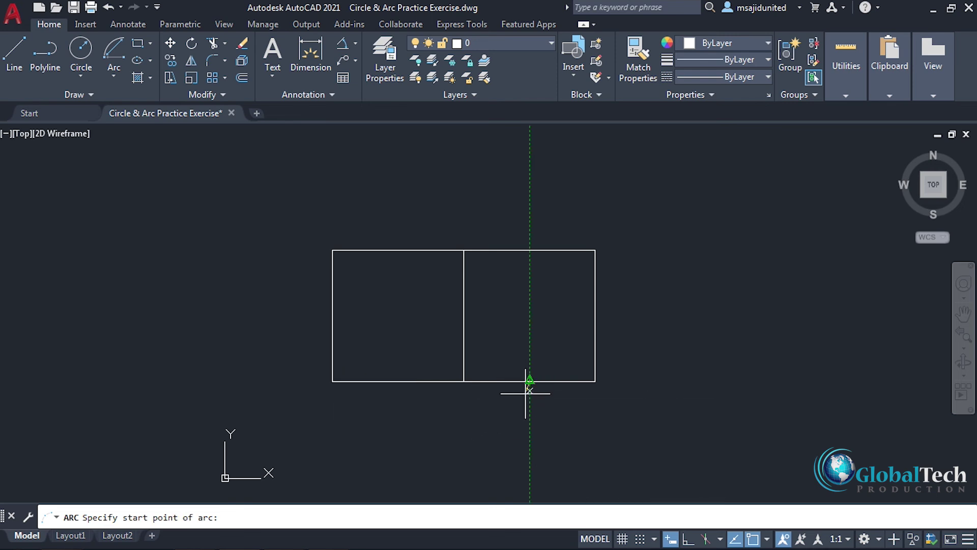
pyautogui.click(595, 381)
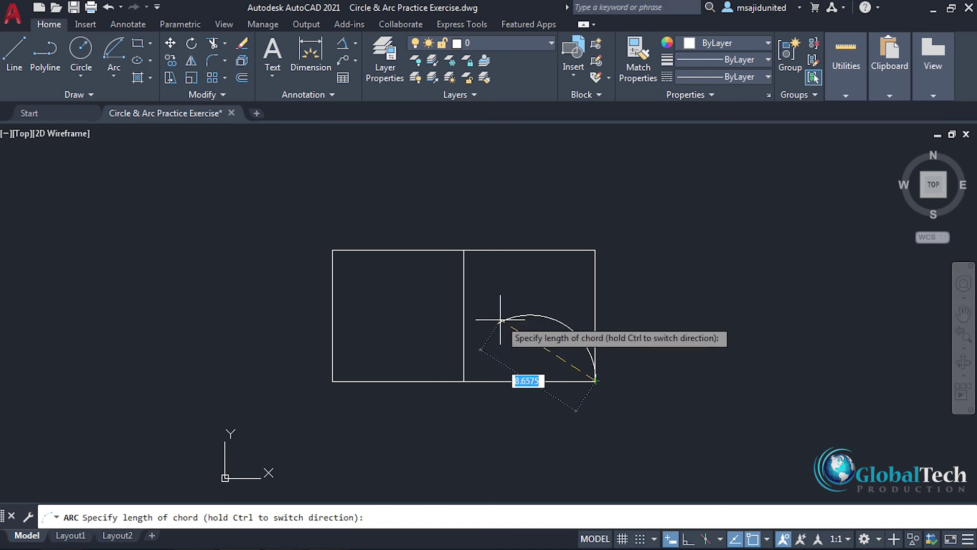
pyautogui.click(506, 320)
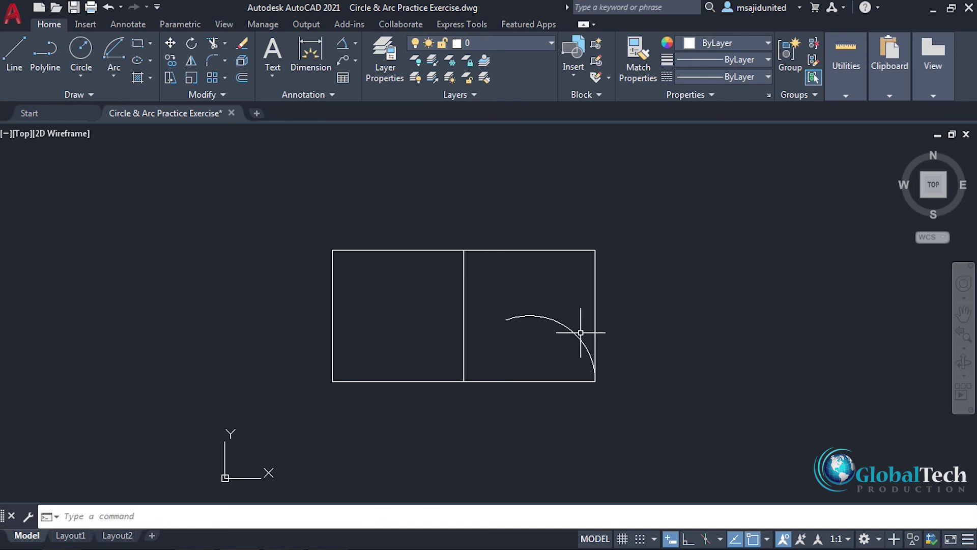
pyautogui.rightClick(561, 291)
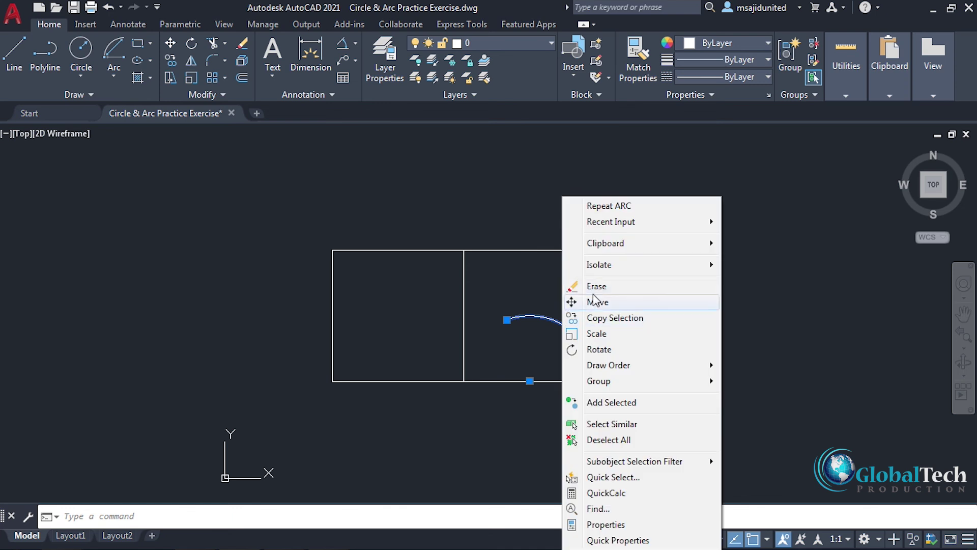
pyautogui.click(585, 284)
# - Draw a 3-Point arc from the right square's bottom-right corner to the square's centre, bulging toward the upper right
pyautogui.click(121, 69)
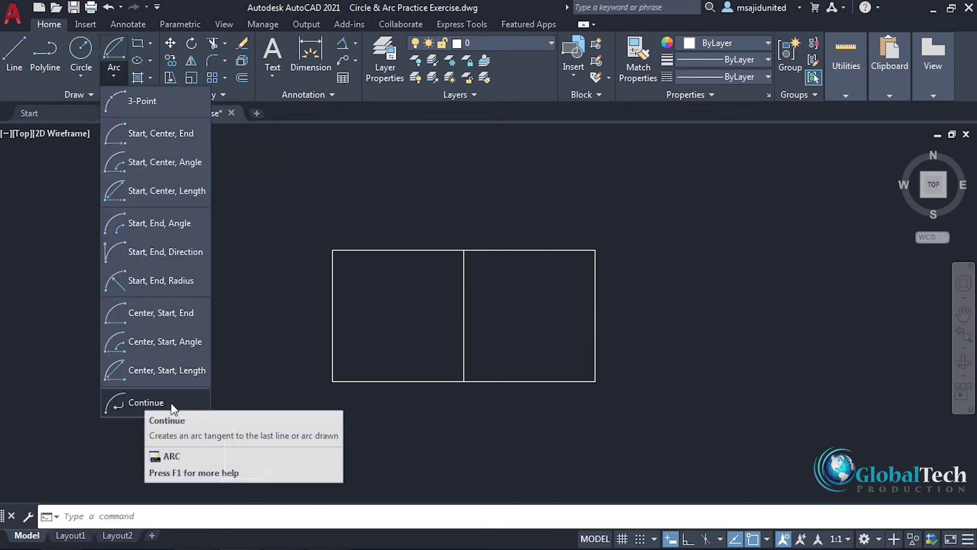
pyautogui.click(124, 102)
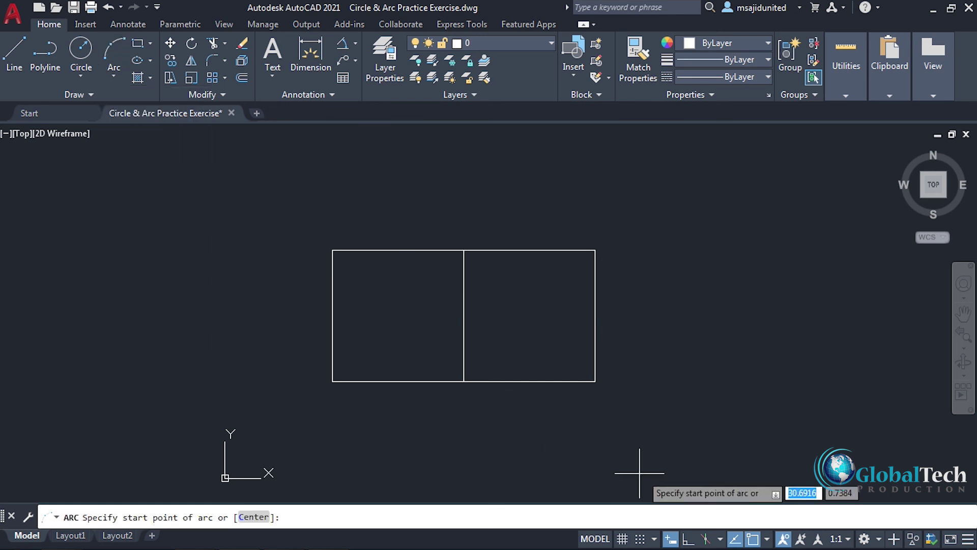
pyautogui.click(595, 380)
pyautogui.click(559, 328)
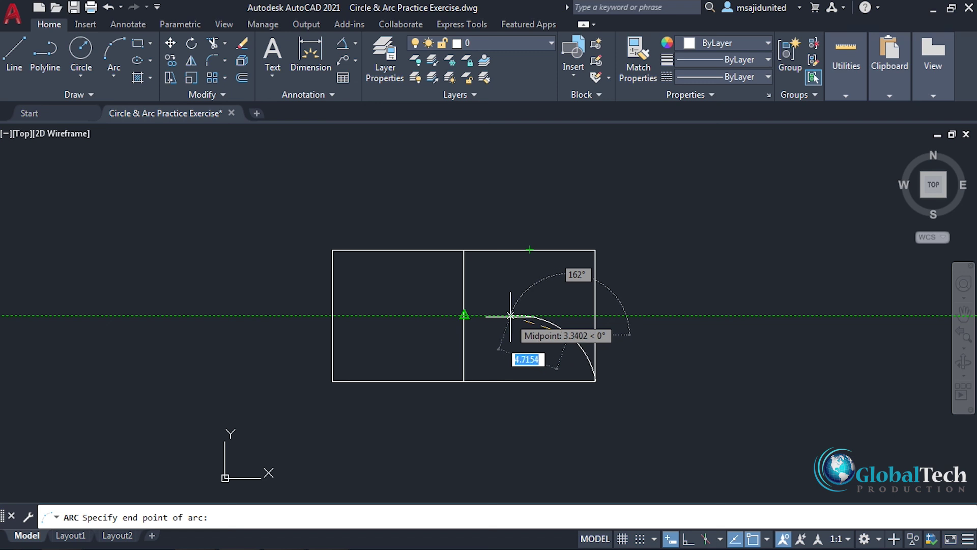
pyautogui.click(529, 316)
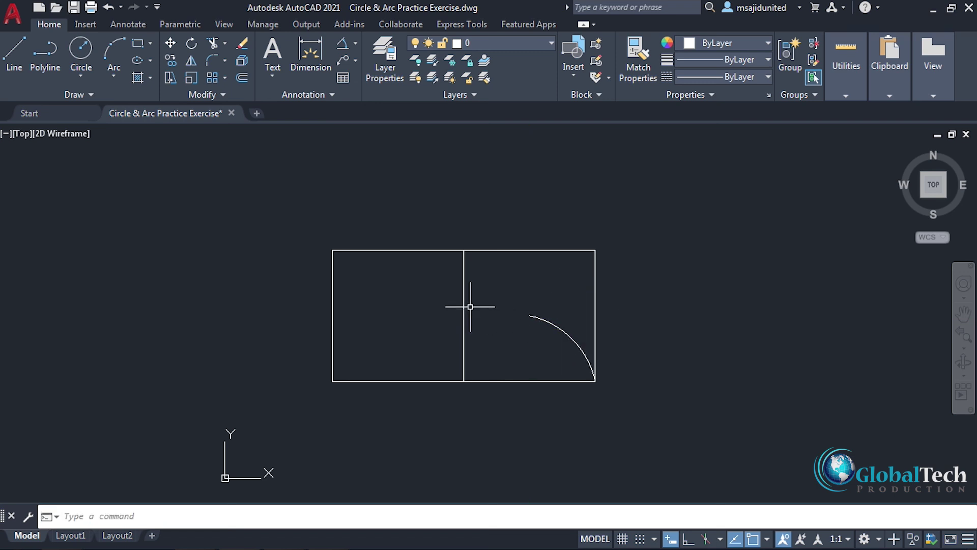
# - Add two tangent arcs with Continue, ending first at the right square's top-left corner and second at the left square's top-left corner
pyautogui.click(115, 76)
pyautogui.click(138, 402)
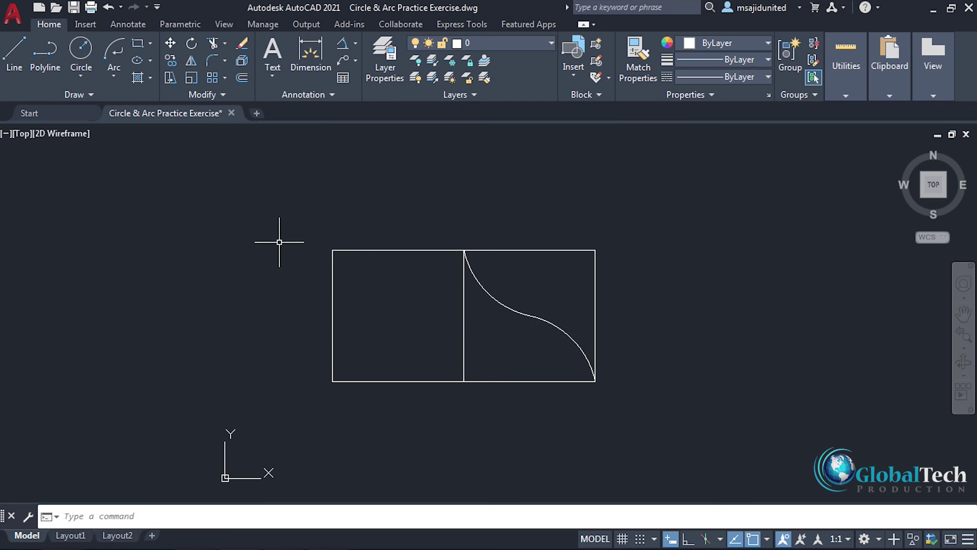
pyautogui.click(114, 75)
pyautogui.click(142, 401)
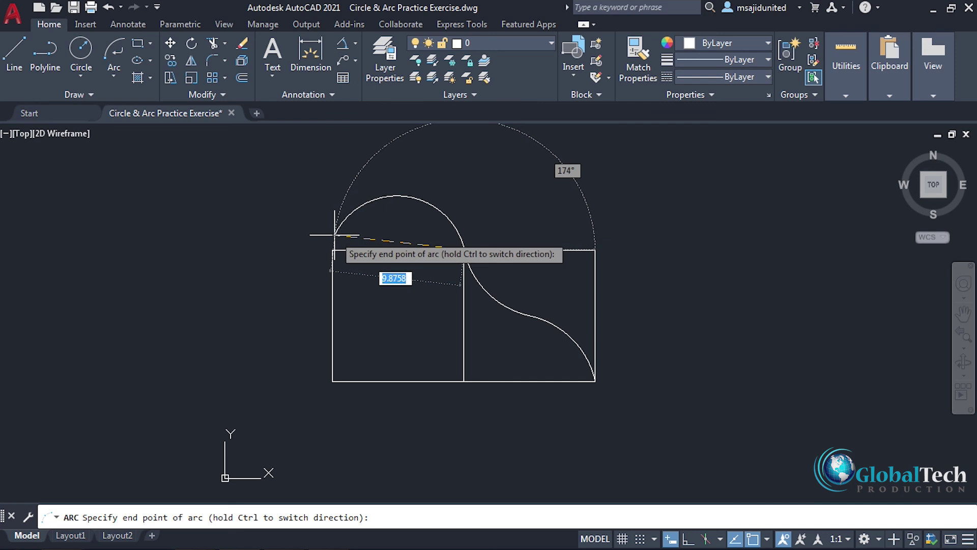
pyautogui.click(333, 250)
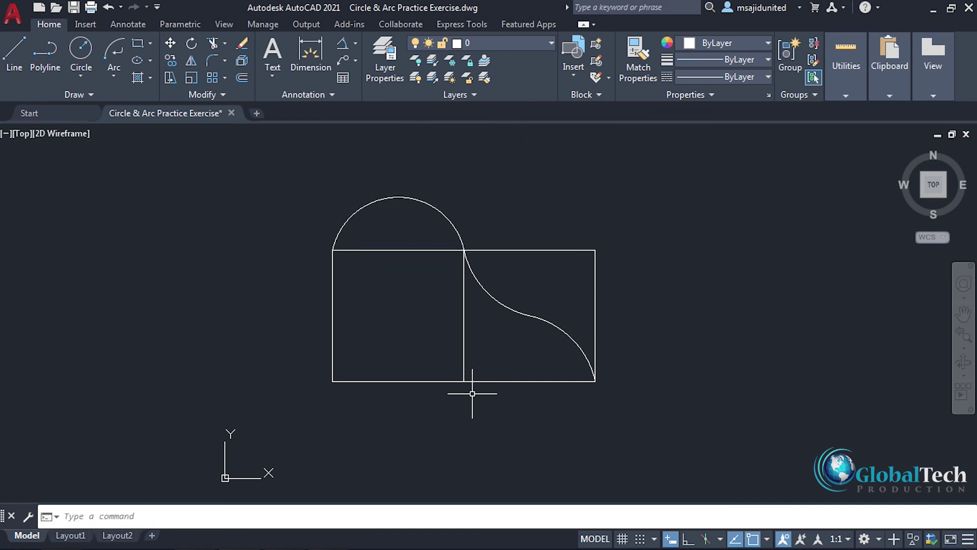